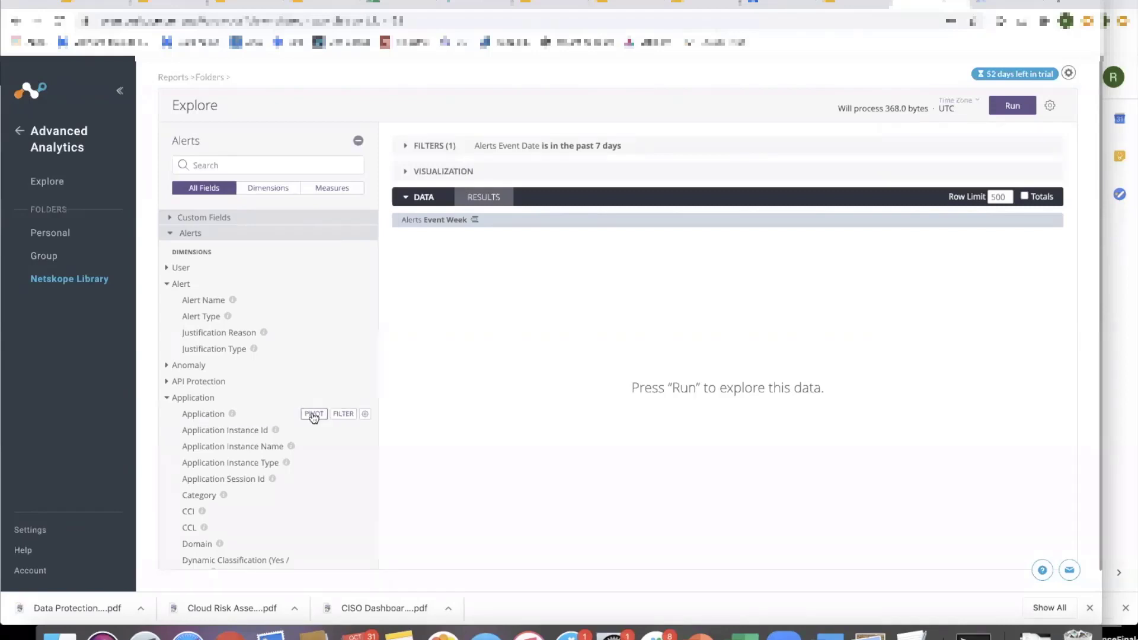
Pivot the data by Application with a column limit of 10 and set the Event Date filter to the past 90 days
{"action": "left_click", "coordinate": [314, 414]}
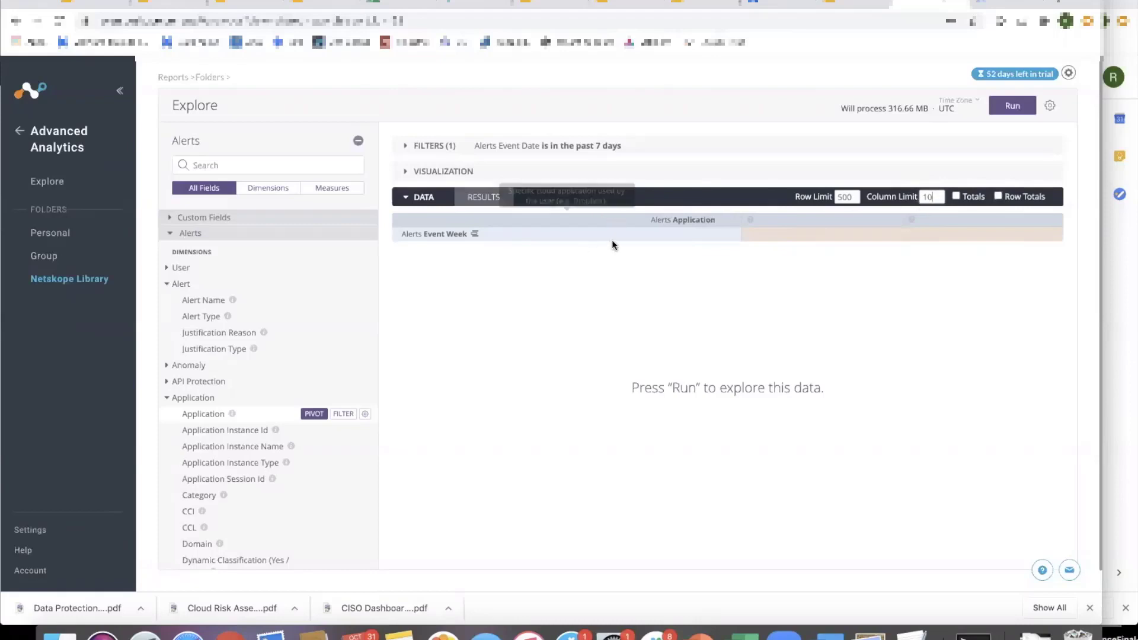
{"action": "left_click", "coordinate": [595, 156]}
{"action": "double_click", "coordinate": [646, 172]}
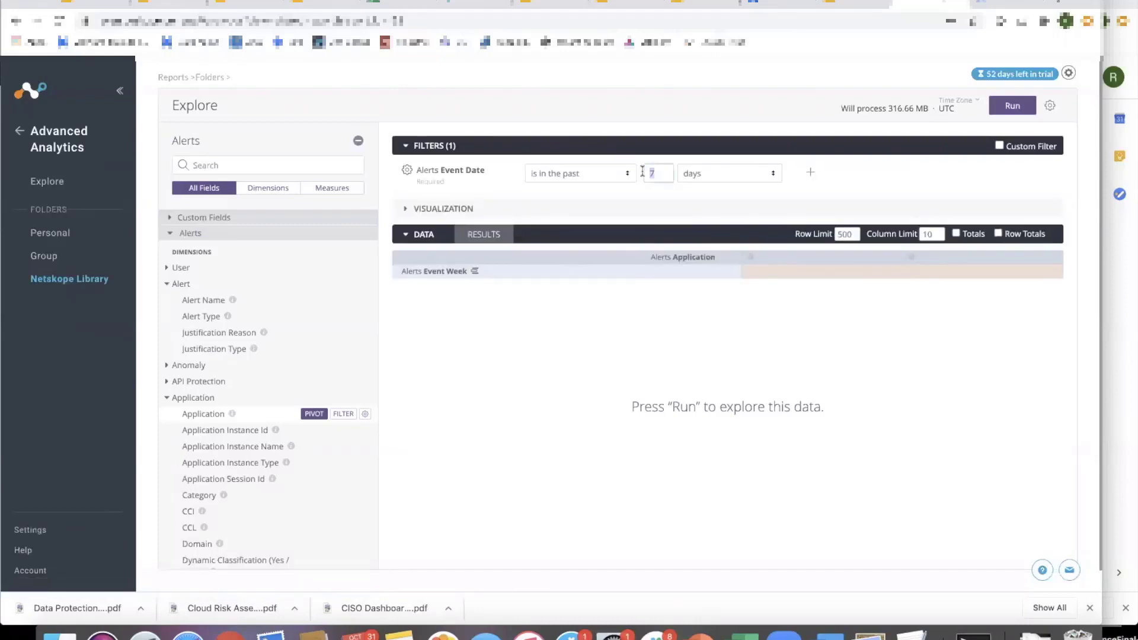
{"action": "type", "text": "90"}
{"action": "left_click", "coordinate": [1012, 105]}
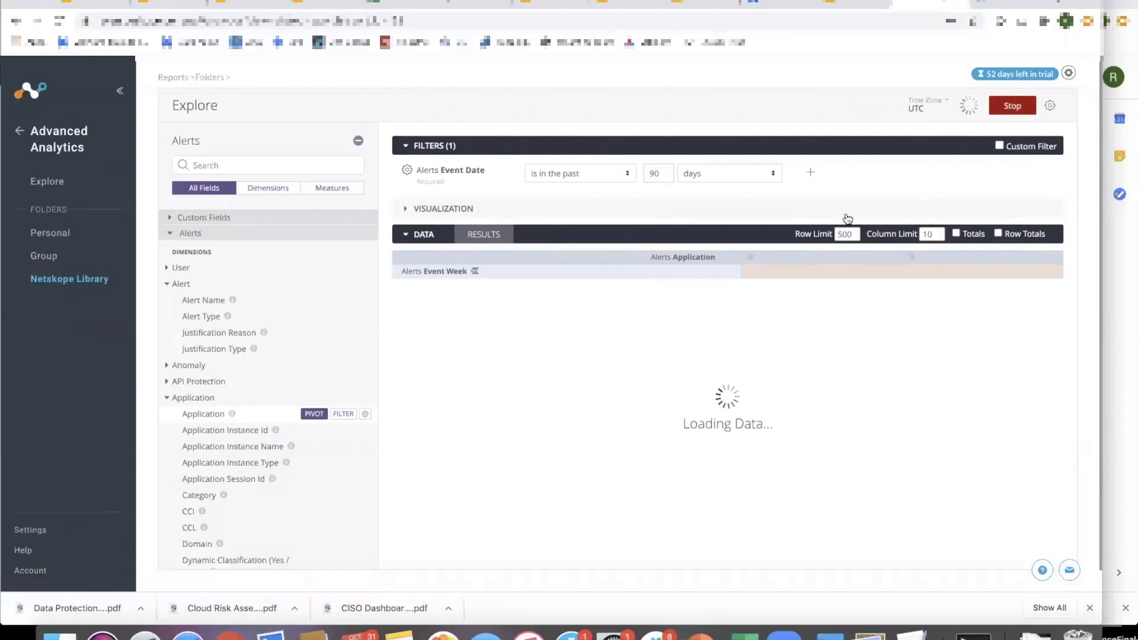
{"action": "left_click", "coordinate": [1012, 107]}
Add the # Alerts measure to the pivoted query and run it
{"action": "scroll", "coordinate": [297, 474], "scroll_direction": "down", "scroll_amount": 15}
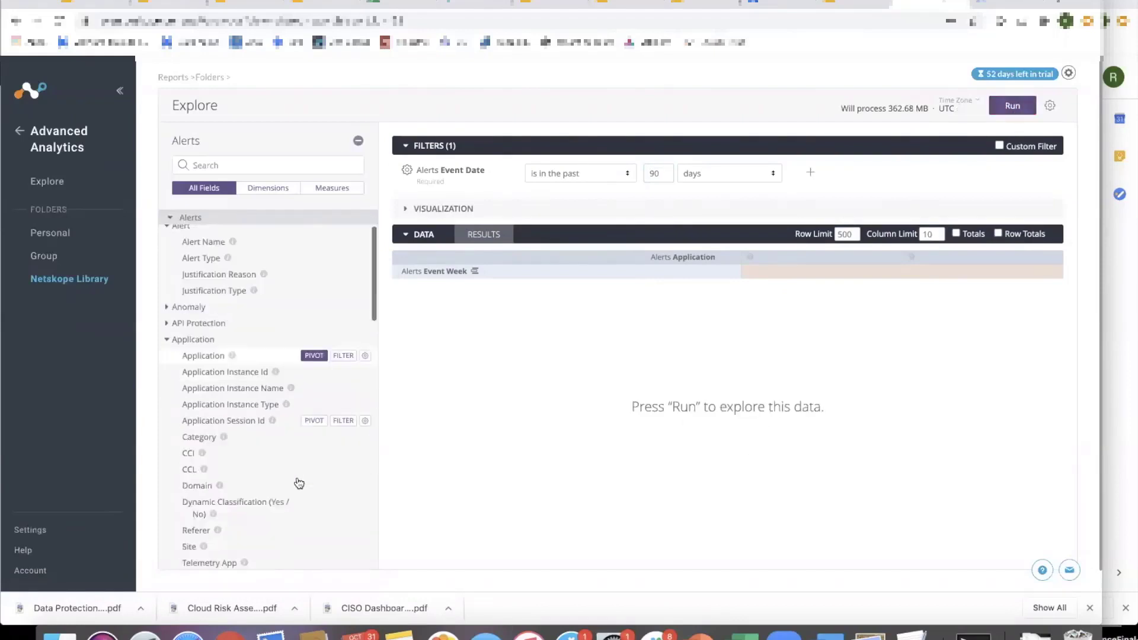
{"action": "scroll", "coordinate": [245, 296], "scroll_direction": "up", "scroll_amount": 3}
{"action": "left_click", "coordinate": [191, 288]}
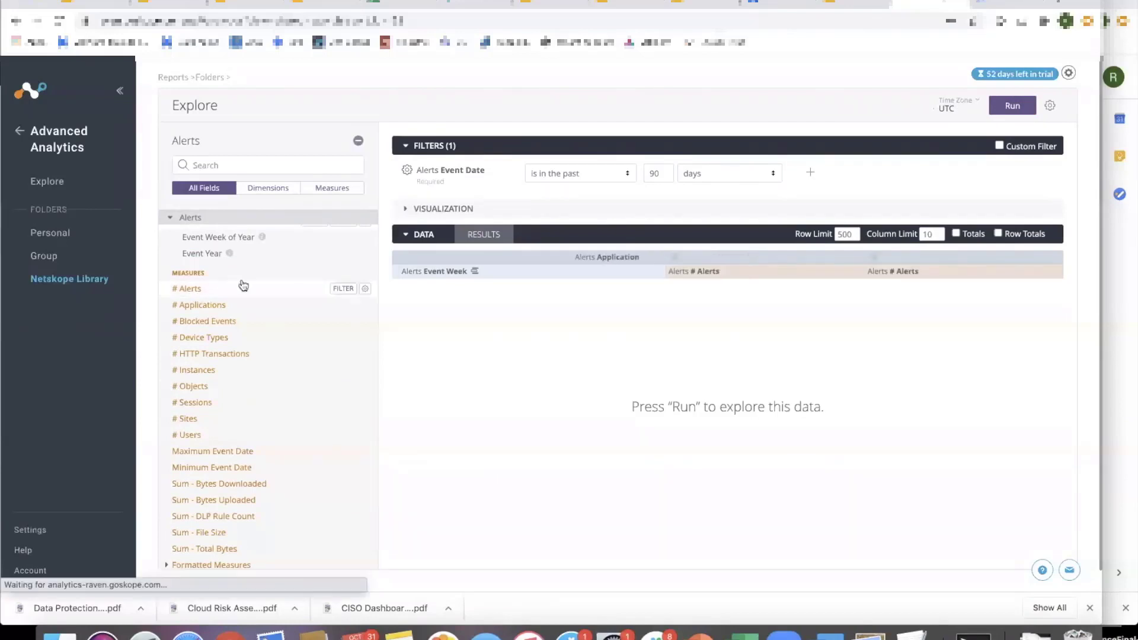
{"action": "left_click", "coordinate": [1009, 104]}
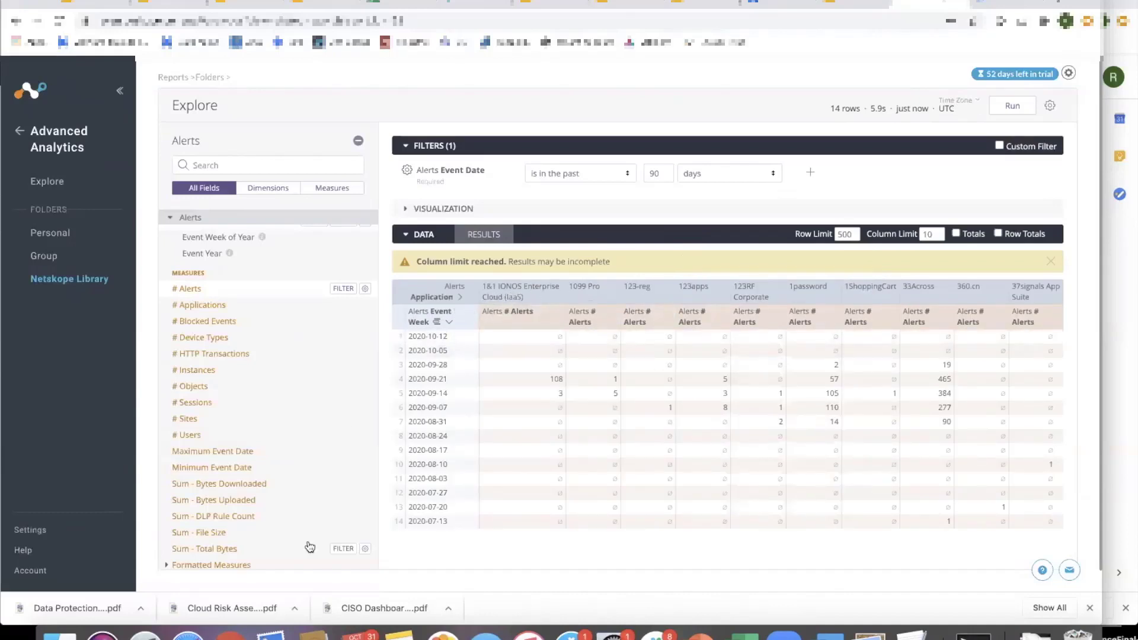
Add Pivot Rank as a second pivot, with Pivot Ranked Dimension and Pivot Ranked Measure filters for Application and # Alerts
{"action": "scroll", "coordinate": [305, 546], "scroll_direction": "down", "scroll_amount": 3}
{"action": "left_click", "coordinate": [215, 547]}
{"action": "scroll", "coordinate": [255, 533], "scroll_direction": "down", "scroll_amount": 3}
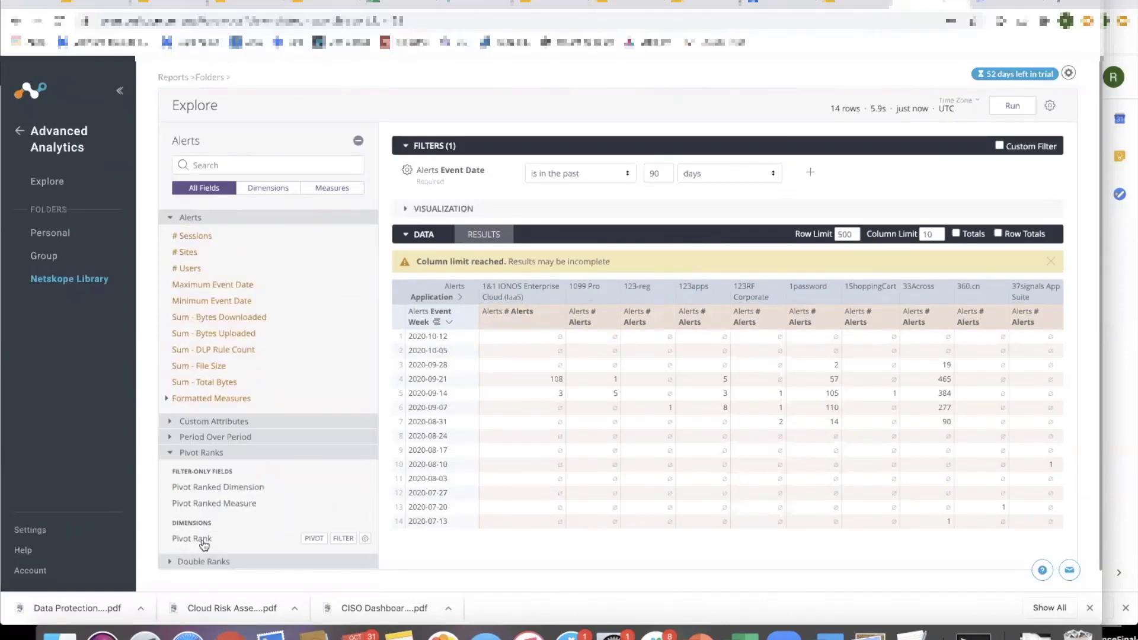
{"action": "left_click", "coordinate": [314, 538]}
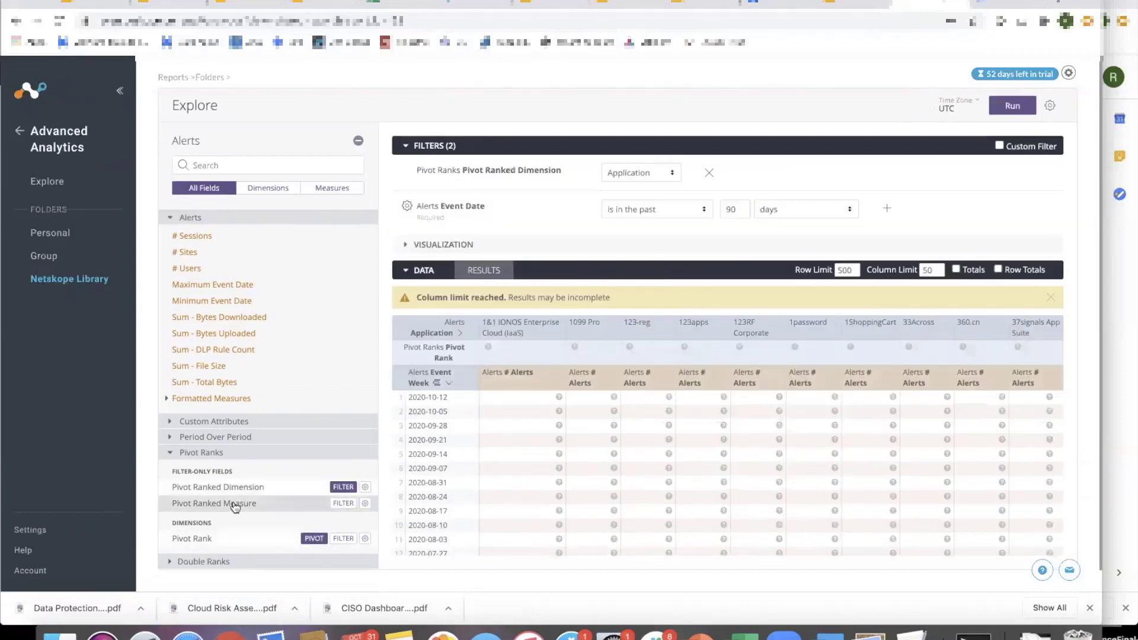
{"action": "left_click", "coordinate": [234, 505]}
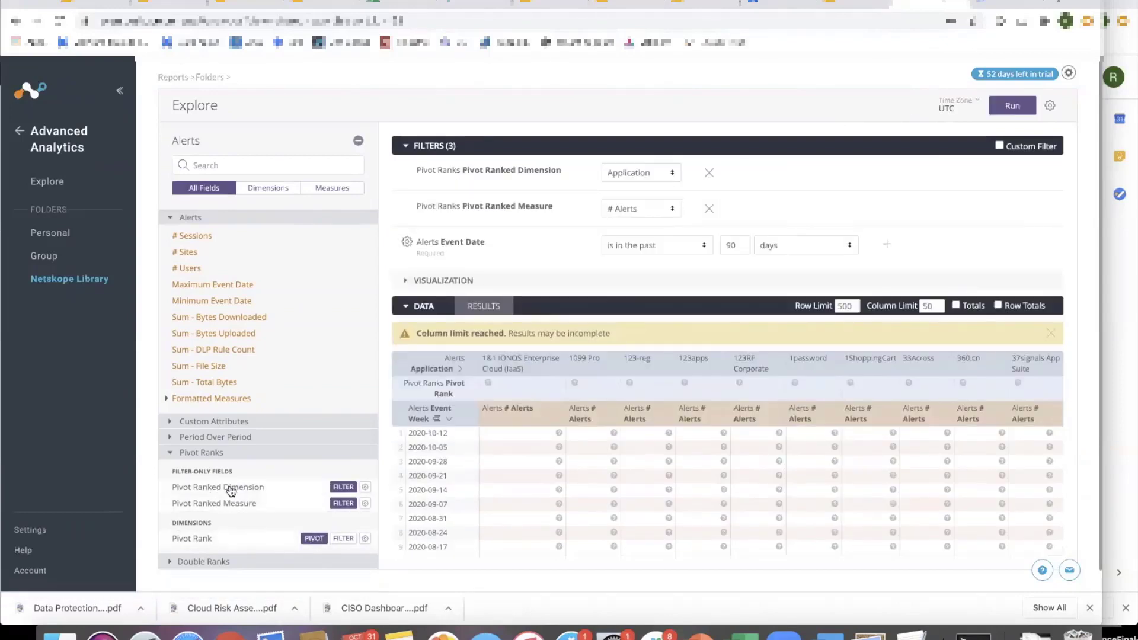
Keep Application as the ranked dimension, limit the results to 10 columns sorted by Pivot Rank, and rerun the query
{"action": "left_click", "coordinate": [641, 174]}
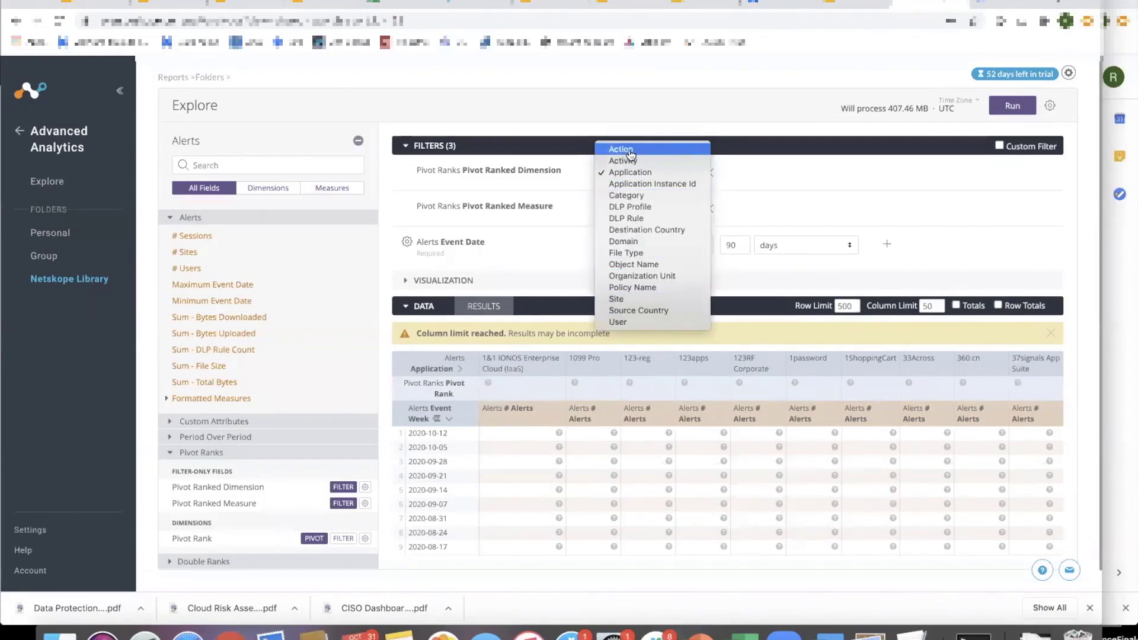
{"action": "left_click", "coordinate": [744, 87]}
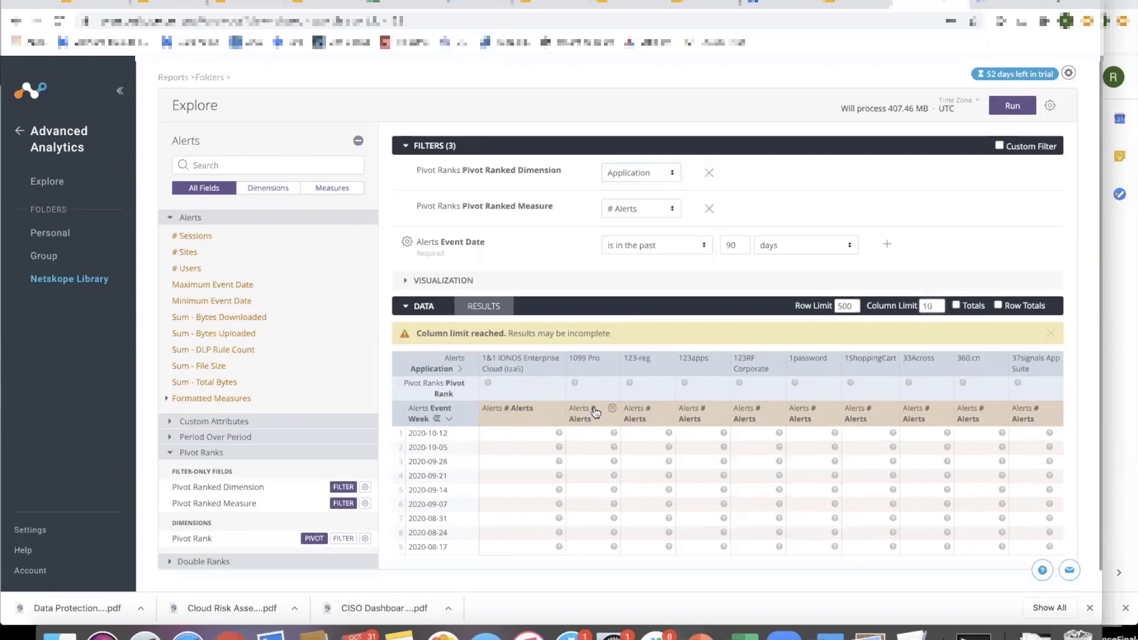
{"action": "left_click", "coordinate": [438, 393]}
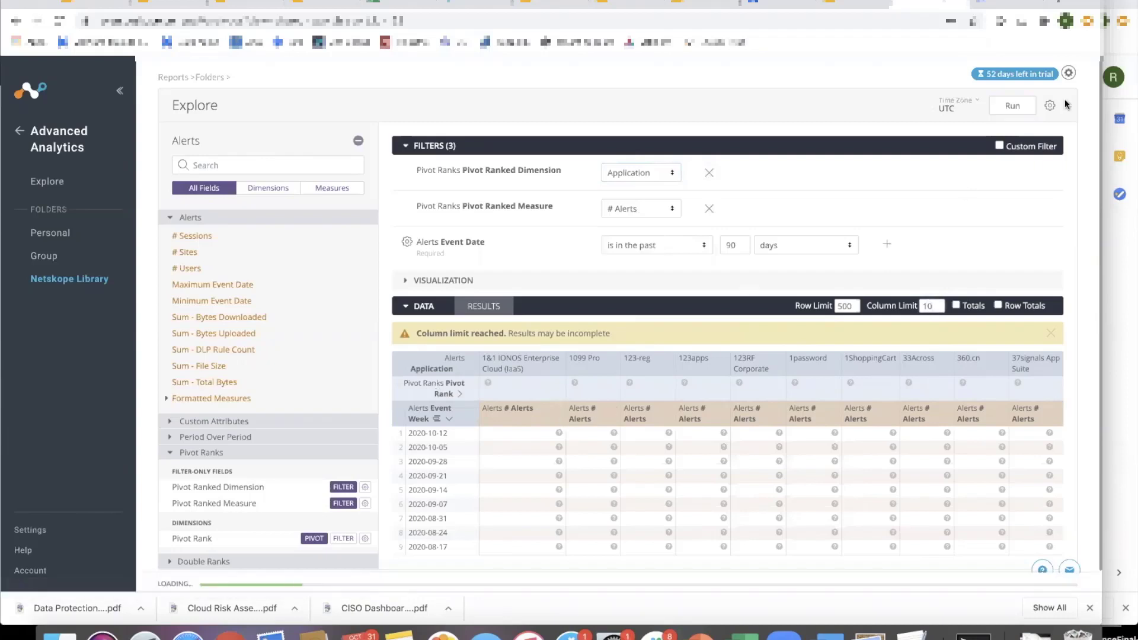
{"action": "left_click", "coordinate": [1013, 107]}
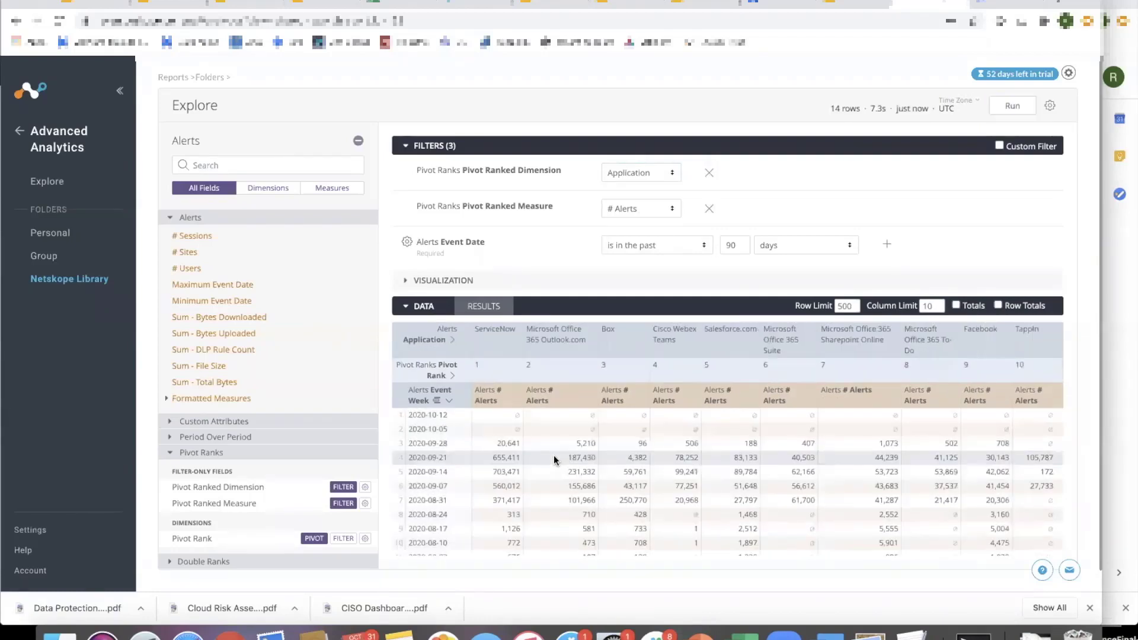
Show the ranked results as a line chart with the filters collapsed, using a column limit of 50
{"action": "left_click", "coordinate": [449, 281]}
{"action": "left_click", "coordinate": [604, 279]}
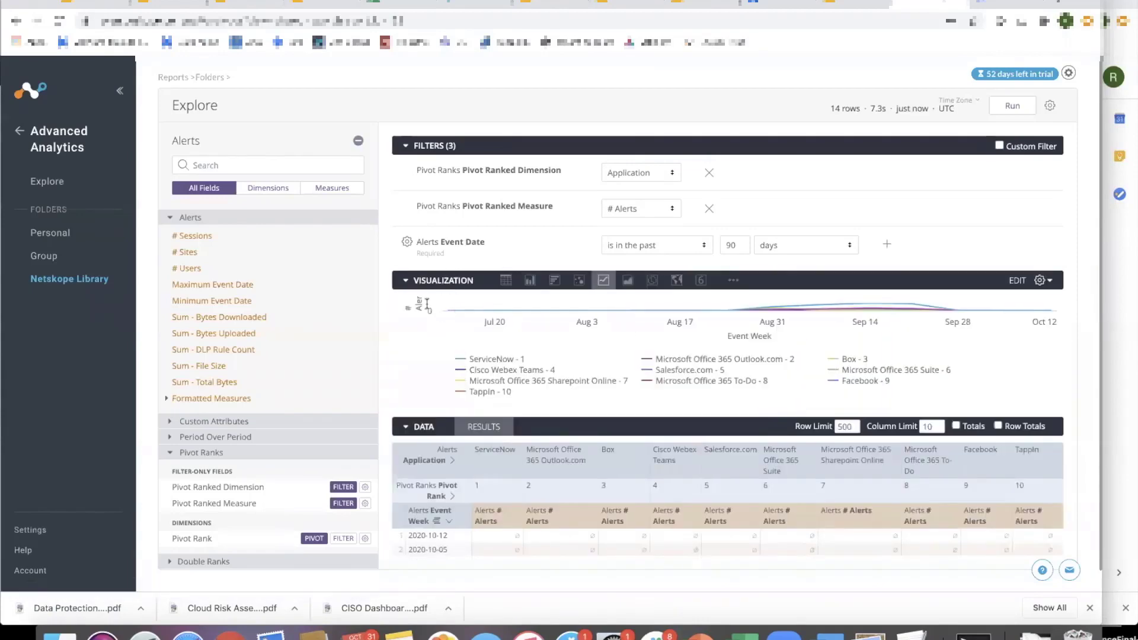
{"action": "left_click", "coordinate": [403, 146]}
{"action": "mouse_move", "coordinate": [894, 235]}
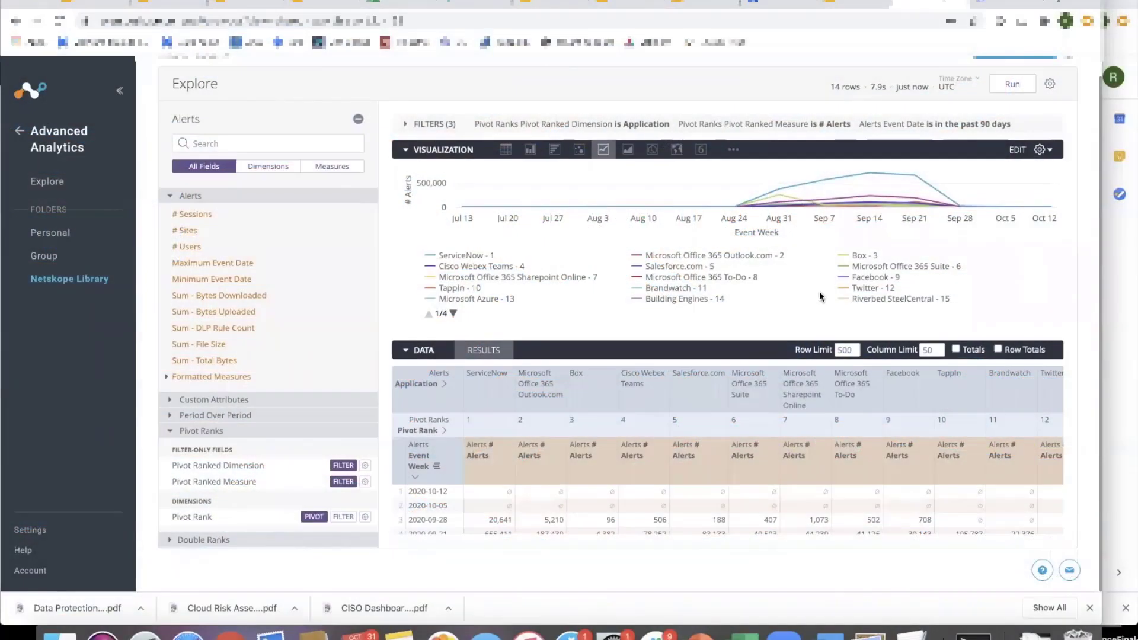
{"action": "scroll", "coordinate": [1005, 146], "scroll_direction": "up", "scroll_amount": 1}
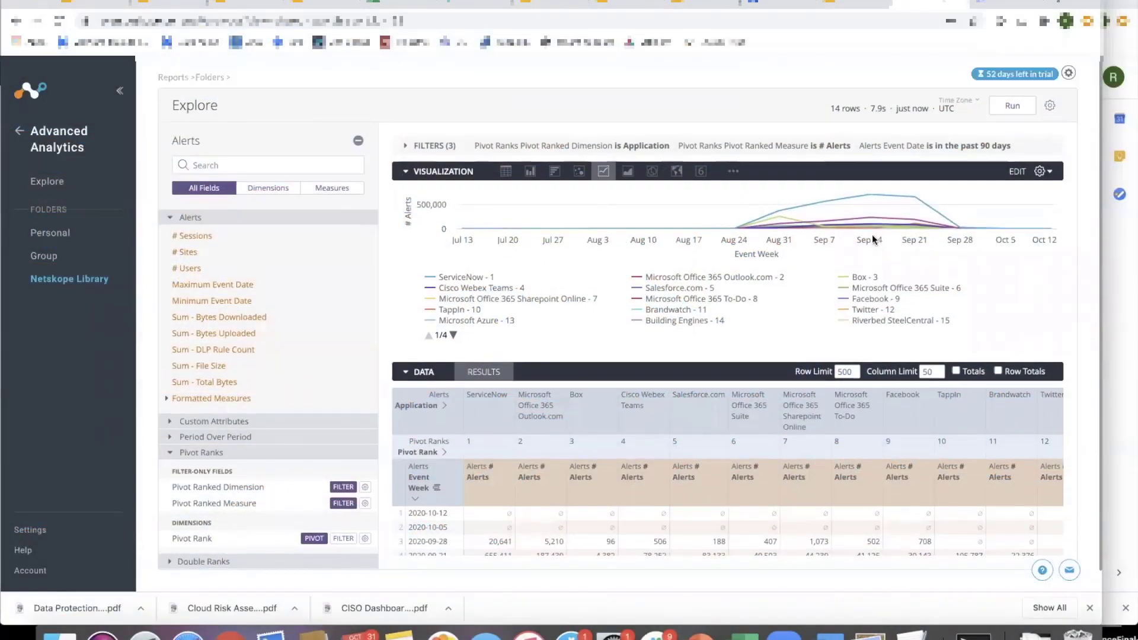
Remove all fields and filters from the query and add the Application dimension
{"action": "left_click", "coordinate": [1050, 105]}
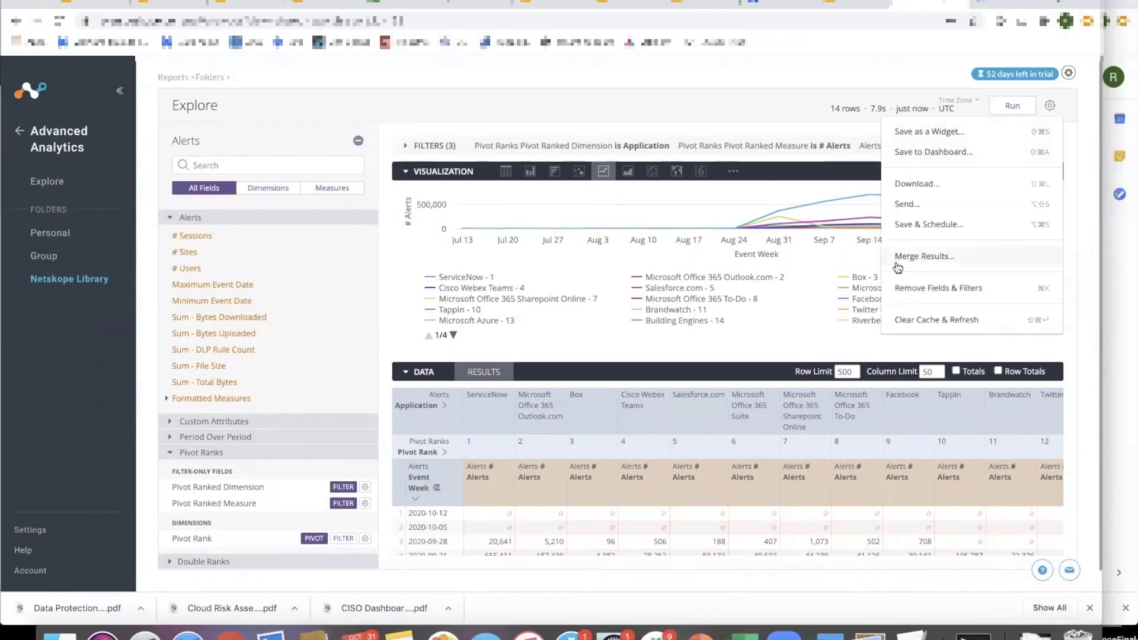
{"action": "left_click", "coordinate": [938, 288]}
{"action": "left_click", "coordinate": [187, 325]}
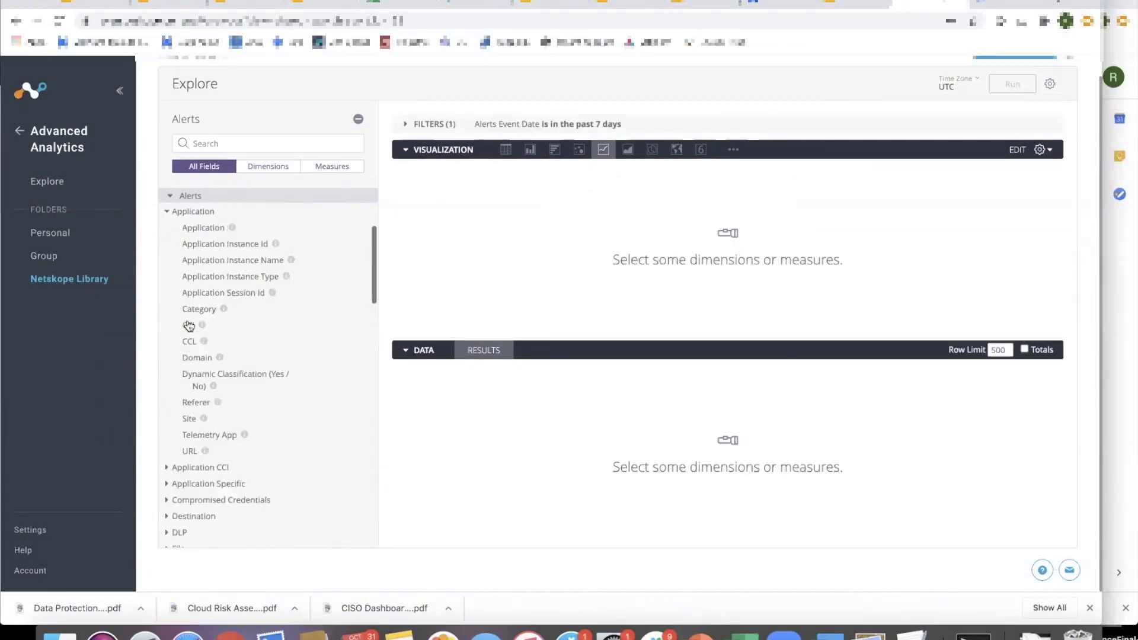
{"action": "left_click", "coordinate": [189, 325]}
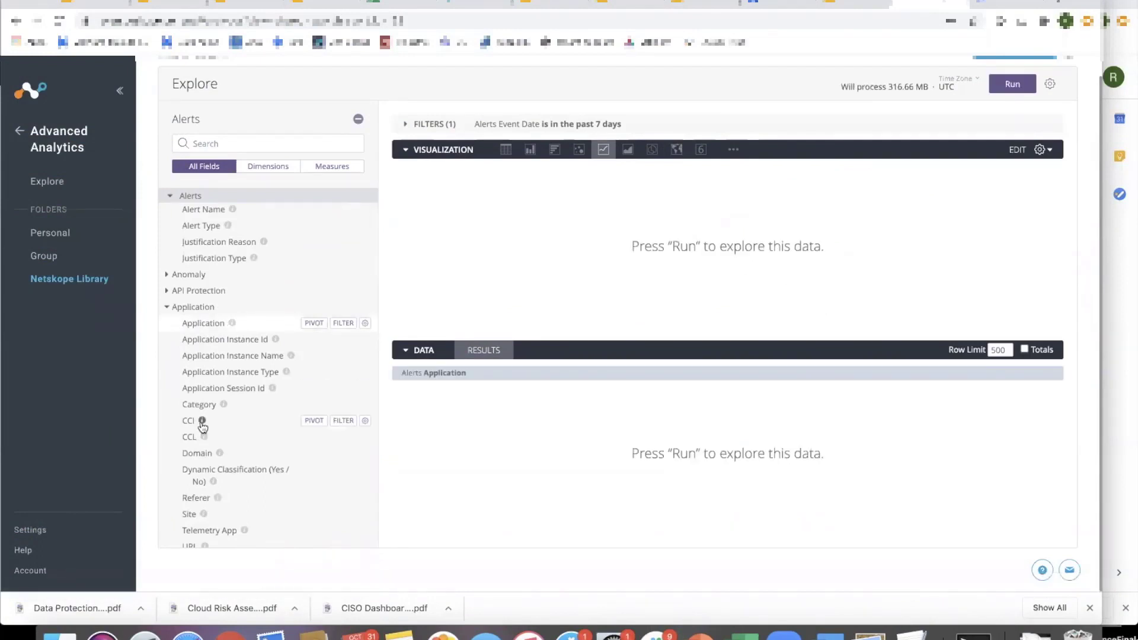
Add the User dimension and the # Alerts measure alongside Application
{"action": "scroll", "coordinate": [214, 378], "scroll_direction": "up", "scroll_amount": 2}
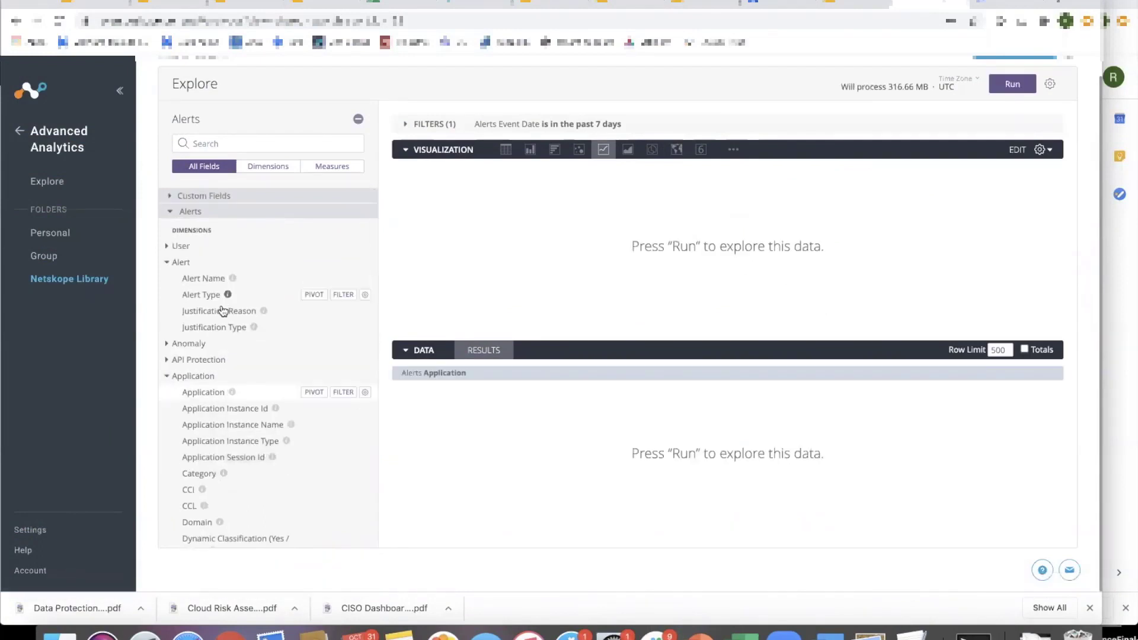
{"action": "left_click", "coordinate": [168, 248]}
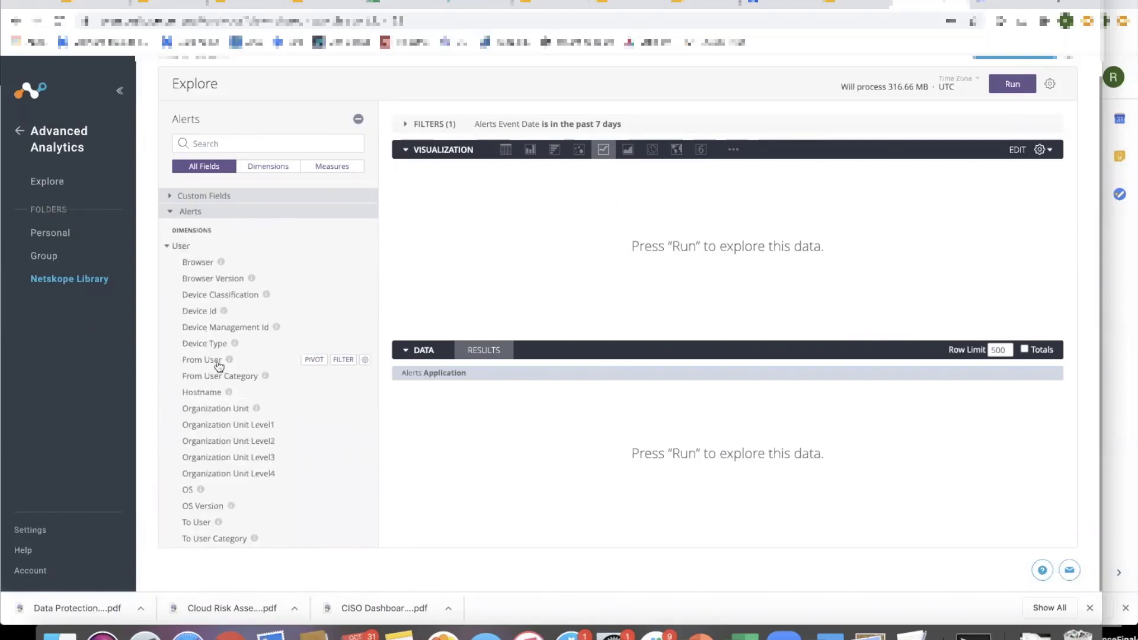
{"action": "scroll", "coordinate": [214, 361], "scroll_direction": "down", "scroll_amount": 5}
{"action": "left_click", "coordinate": [191, 303]}
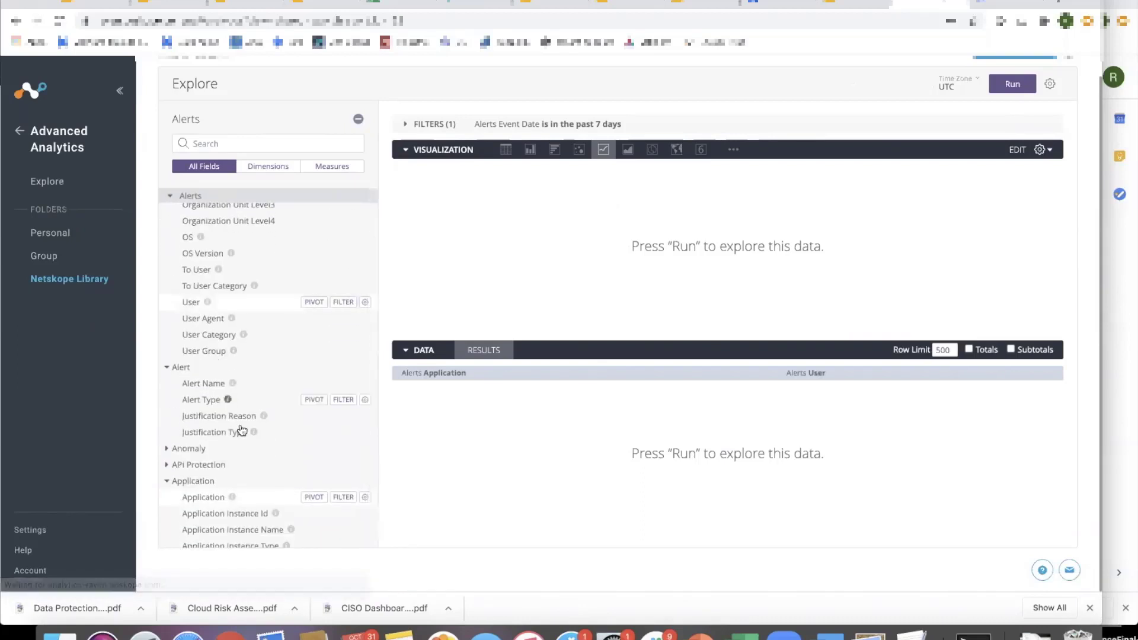
{"action": "scroll", "coordinate": [291, 459], "scroll_direction": "down", "scroll_amount": 5}
{"action": "scroll", "coordinate": [289, 458], "scroll_direction": "down", "scroll_amount": 15}
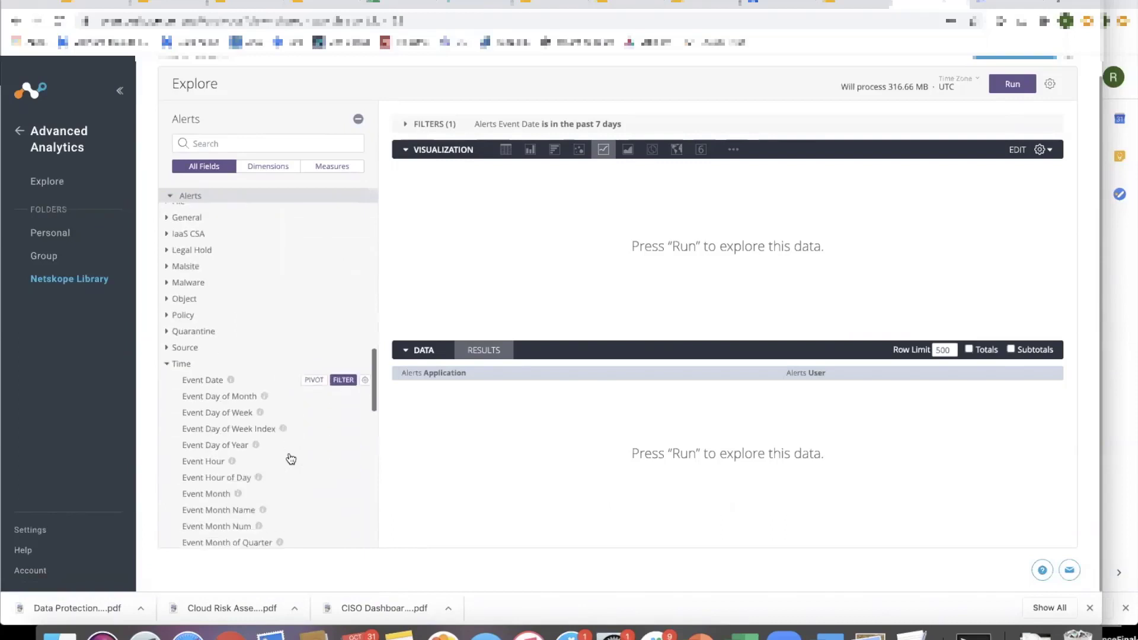
{"action": "left_click", "coordinate": [194, 427]}
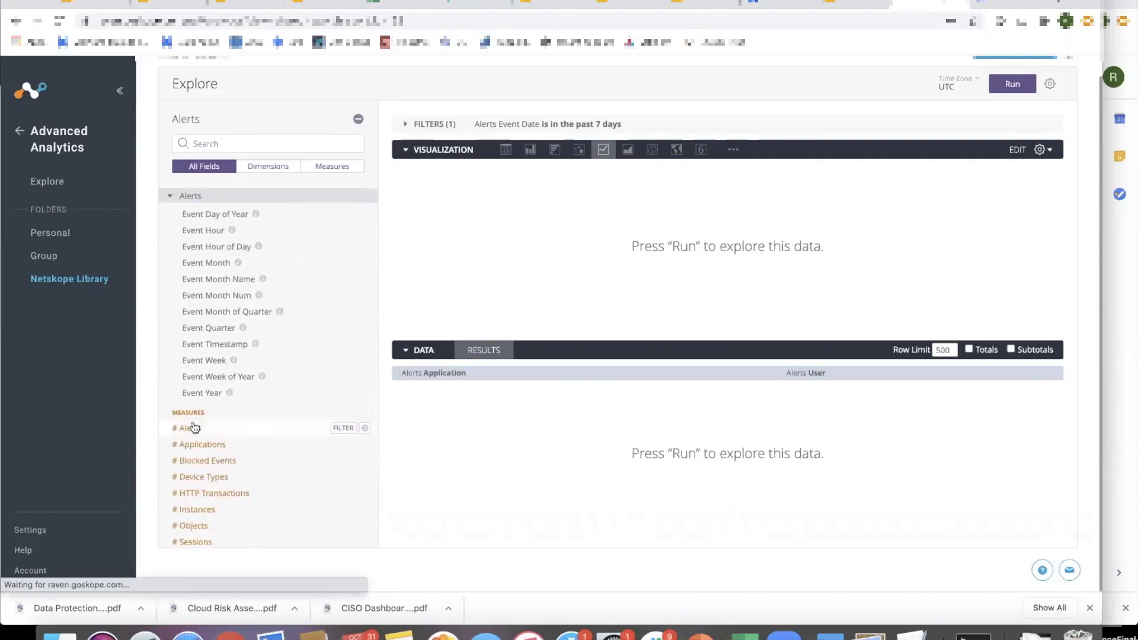
Set the Event Date filter to the past 90 days
{"action": "left_click", "coordinate": [611, 124]}
{"action": "double_click", "coordinate": [668, 151]}
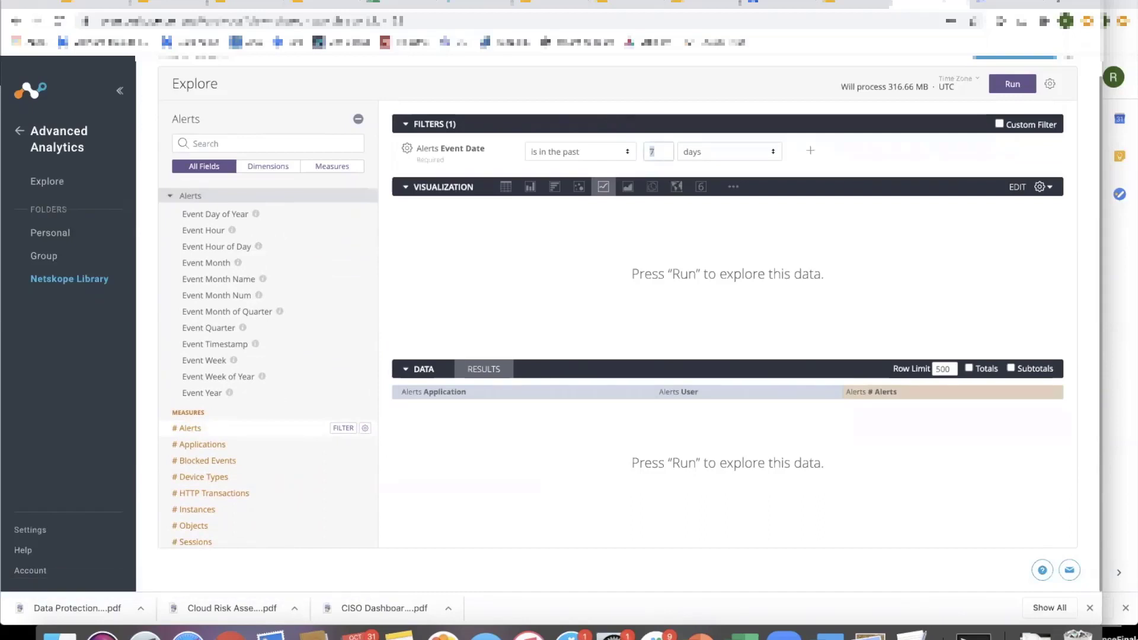
{"action": "key", "text": "Return"}
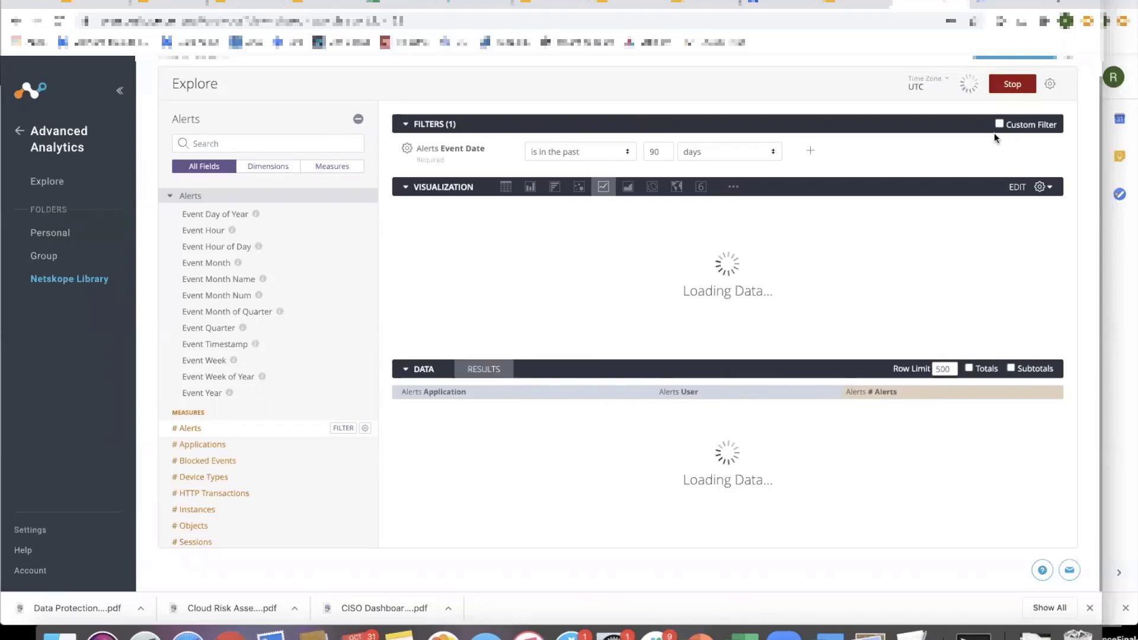
{"action": "left_click", "coordinate": [1010, 87]}
Set the row limit to 20, run the query and collapse the visualization
{"action": "double_click", "coordinate": [943, 369]}
{"action": "type", "text": "20"}
{"action": "left_click", "coordinate": [1003, 84]}
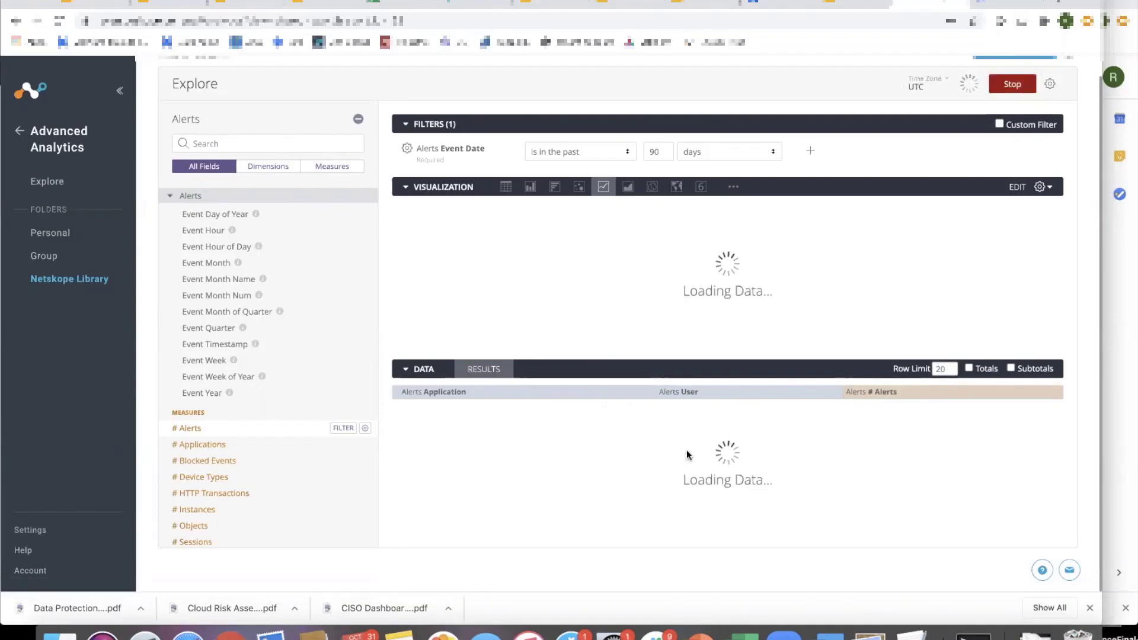
{"action": "left_click", "coordinate": [408, 189]}
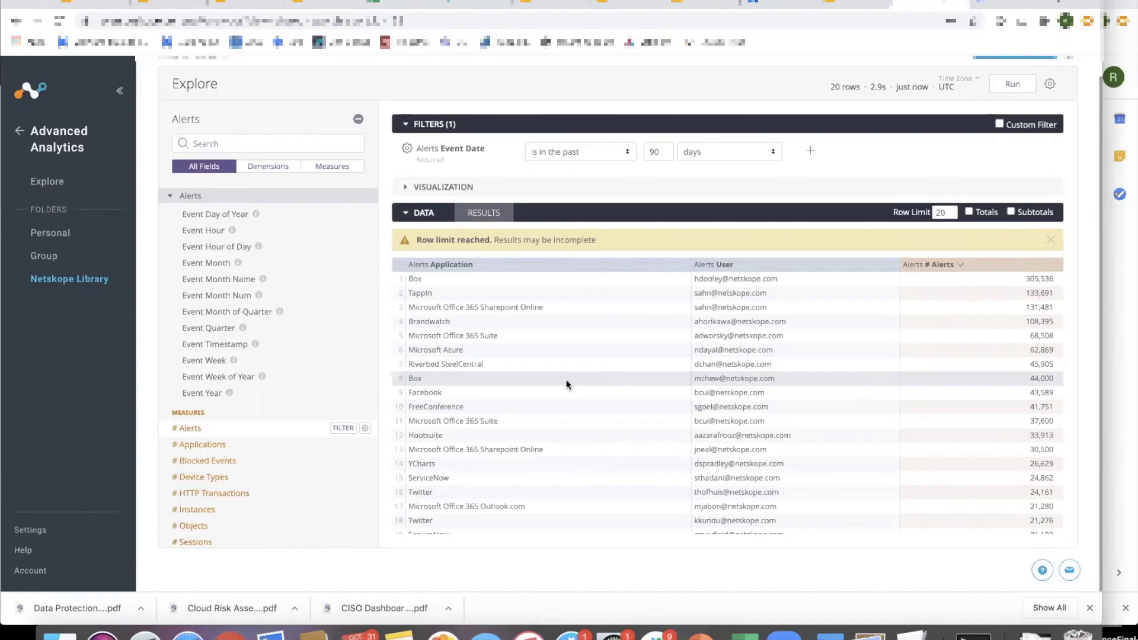
Add the Double Ranks filters First Rank Limit, First Ranked Dimension, Ranked Measure, Second Rank Limit and Second Ranked Dimension
{"action": "scroll", "coordinate": [317, 457], "scroll_direction": "down", "scroll_amount": 10}
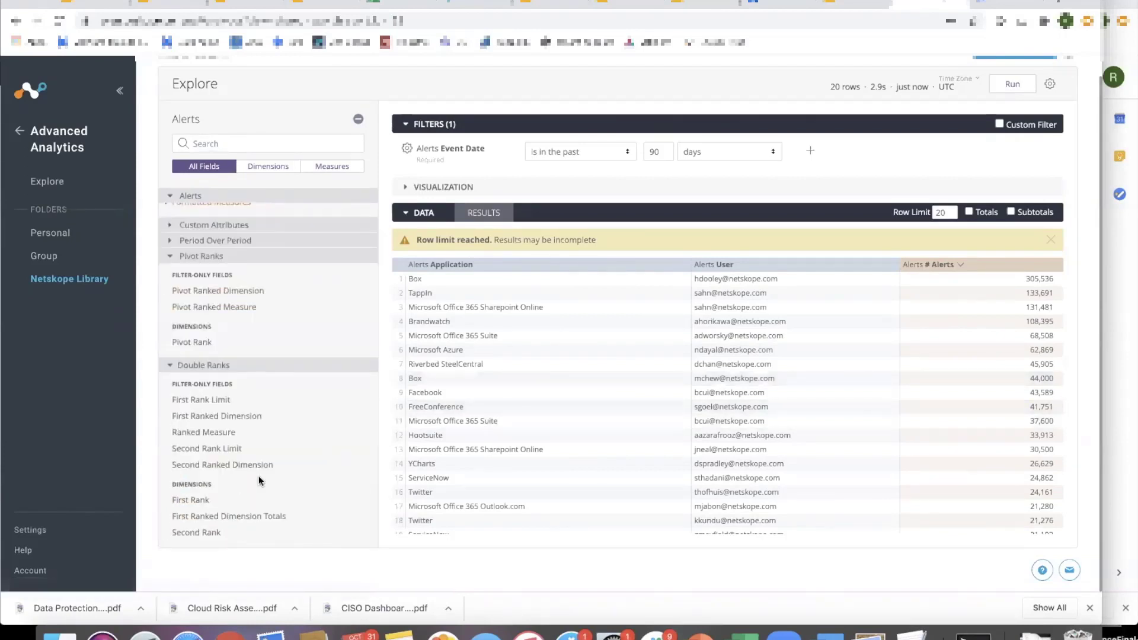
{"action": "left_click", "coordinate": [203, 400]}
{"action": "left_click", "coordinate": [204, 416]}
{"action": "left_click", "coordinate": [203, 432]}
{"action": "left_click", "coordinate": [202, 451]}
{"action": "left_click", "coordinate": [204, 466]}
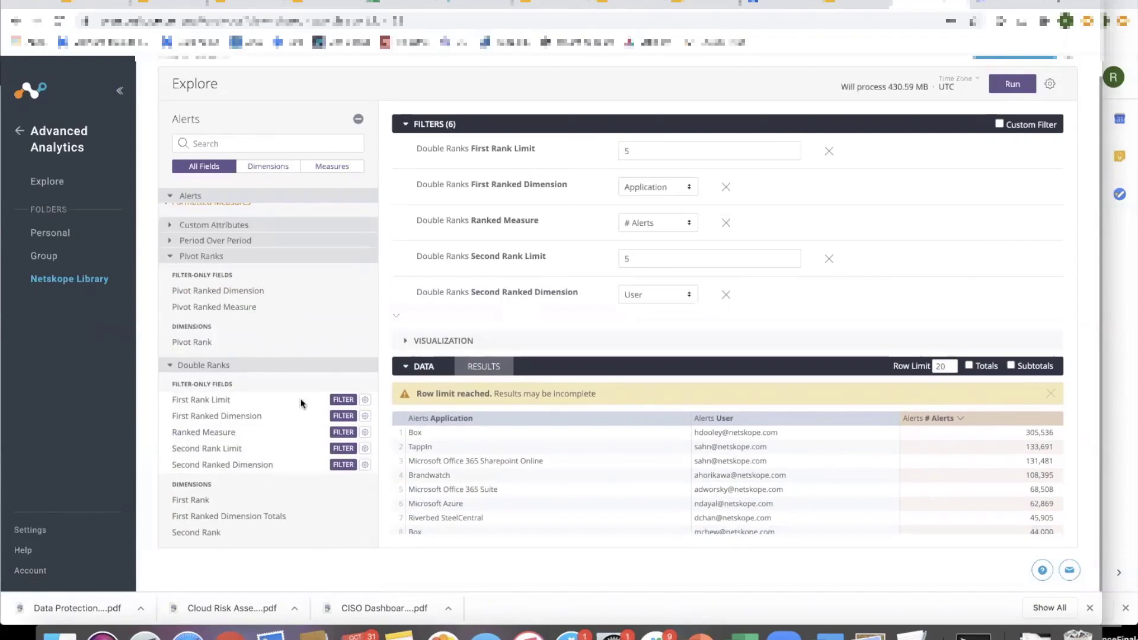
Add the First Rank and Second Rank dimensions, placing First Rank before Application and Second Rank before User
{"action": "left_click", "coordinate": [236, 503]}
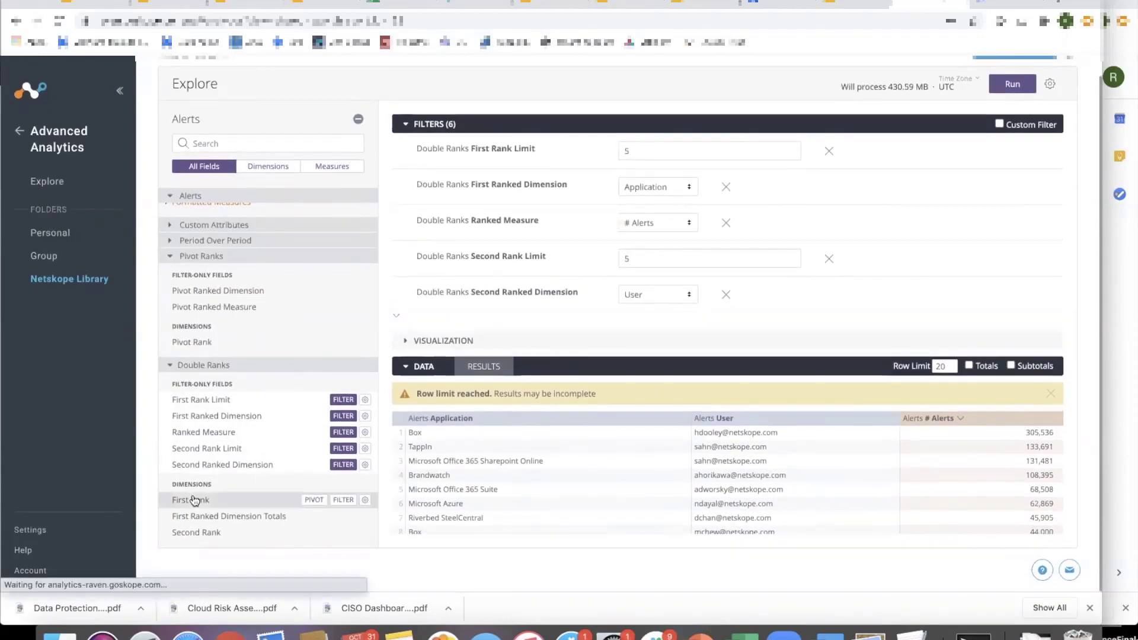
{"action": "left_click", "coordinate": [195, 533]}
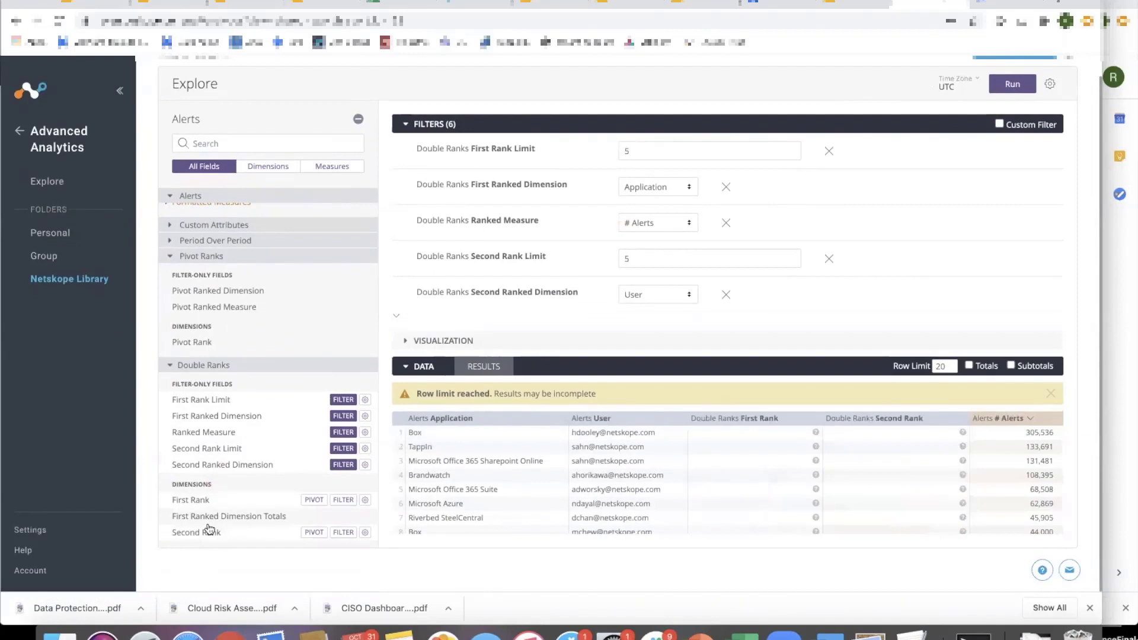
{"action": "left_click_drag", "start_coordinate": [766, 428], "coordinate": [475, 428]}
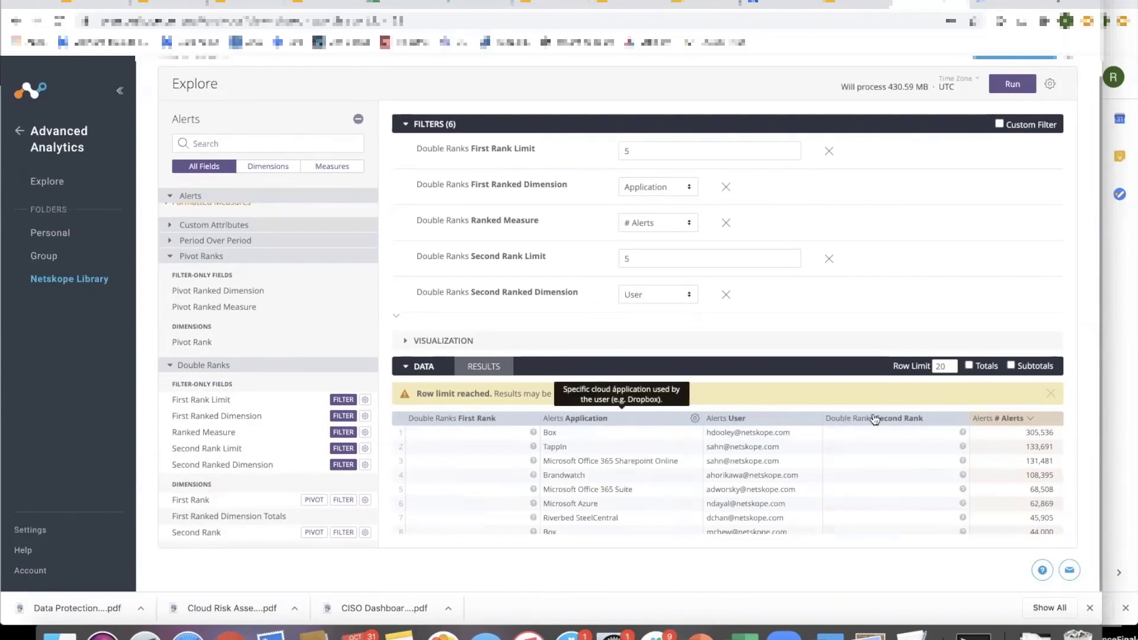
{"action": "left_click_drag", "start_coordinate": [876, 421], "coordinate": [745, 422]}
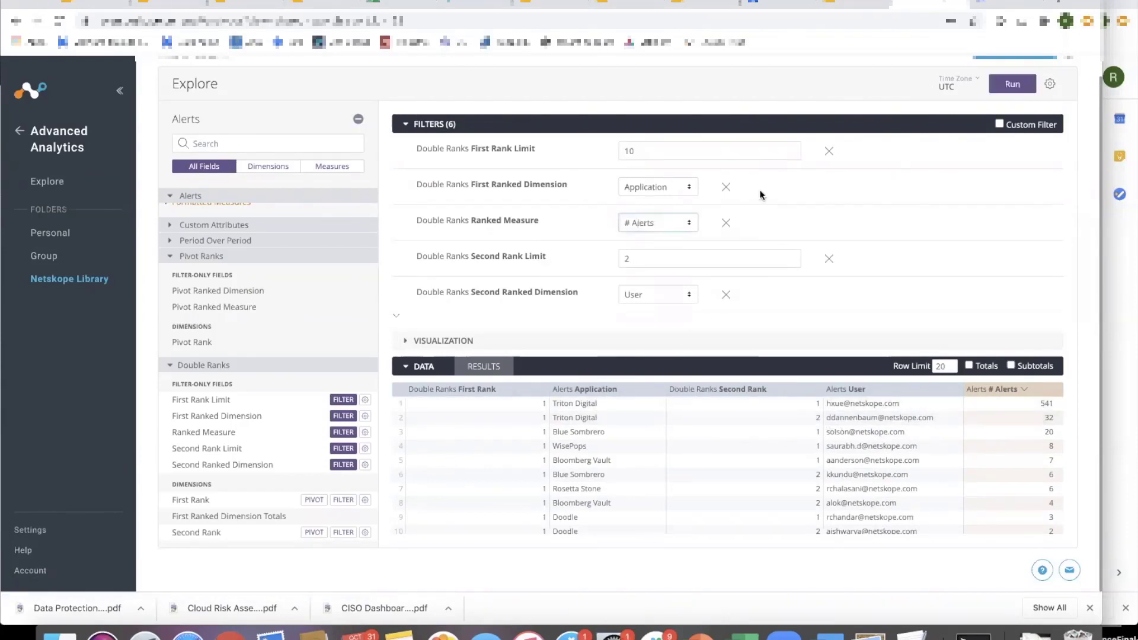
Rerun the query ranked by # Alerts, with a First Rank Limit of 10 and a Second Rank Limit of 2
{"action": "left_click", "coordinate": [1010, 89]}
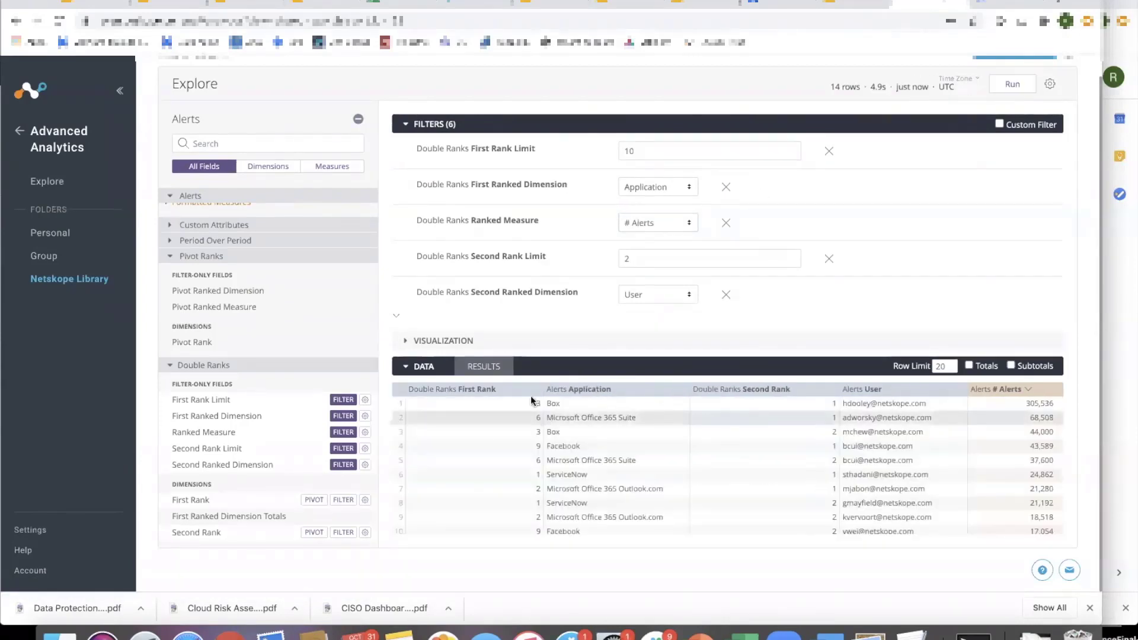
Sort the results ascending by First Rank, with Second Rank ascending as the secondary sort
{"action": "left_click", "coordinate": [510, 390]}
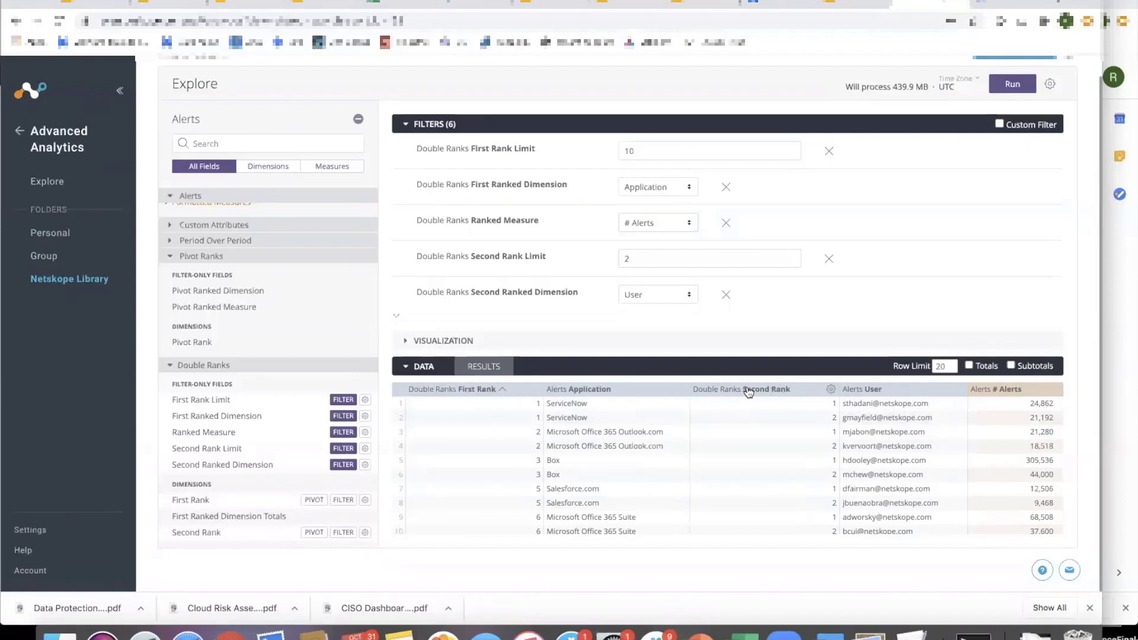
{"action": "left_click", "coordinate": [749, 389]}
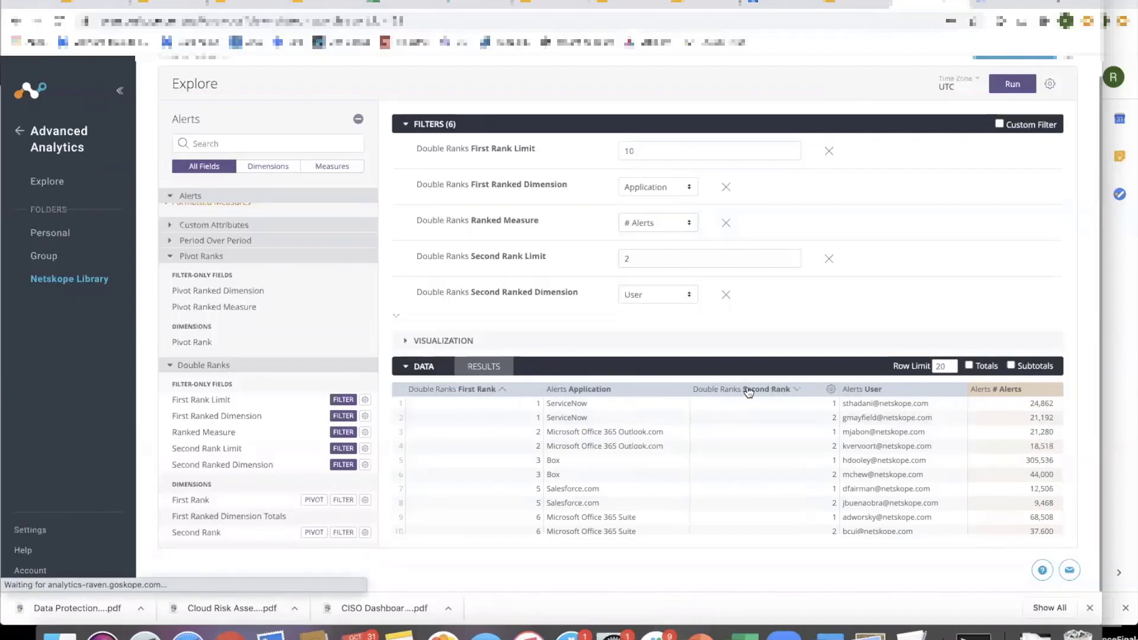
{"action": "left_click", "coordinate": [748, 389]}
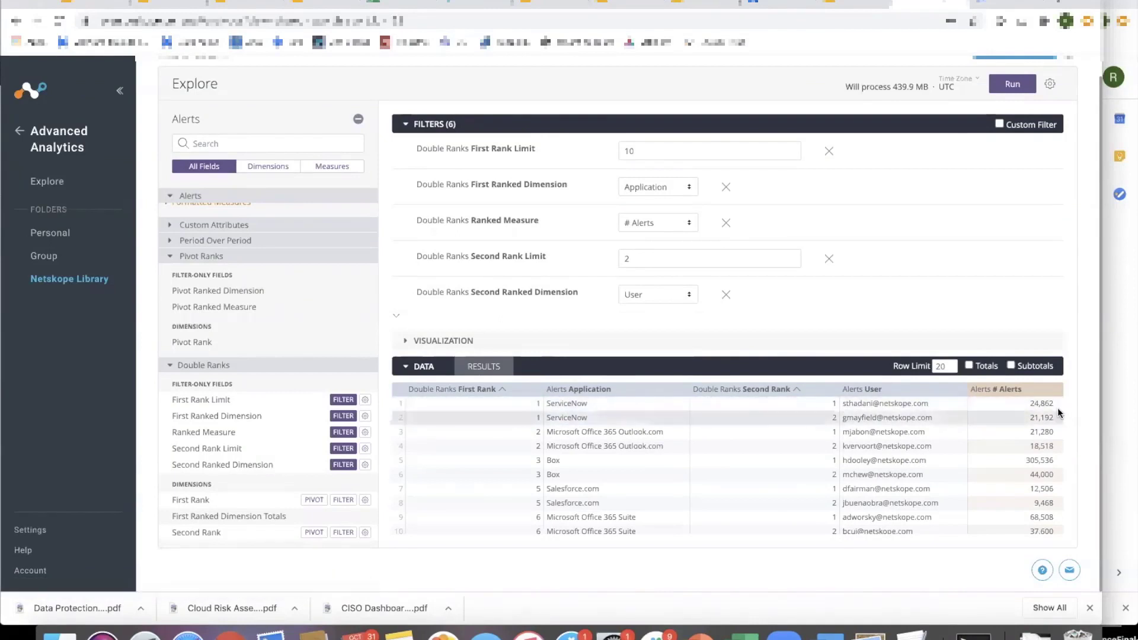
Expand the visualization, collapse the filters and change the chart type to Subtotal
{"action": "left_click", "coordinate": [442, 341]}
{"action": "left_click", "coordinate": [406, 125]}
{"action": "left_click", "coordinate": [734, 151]}
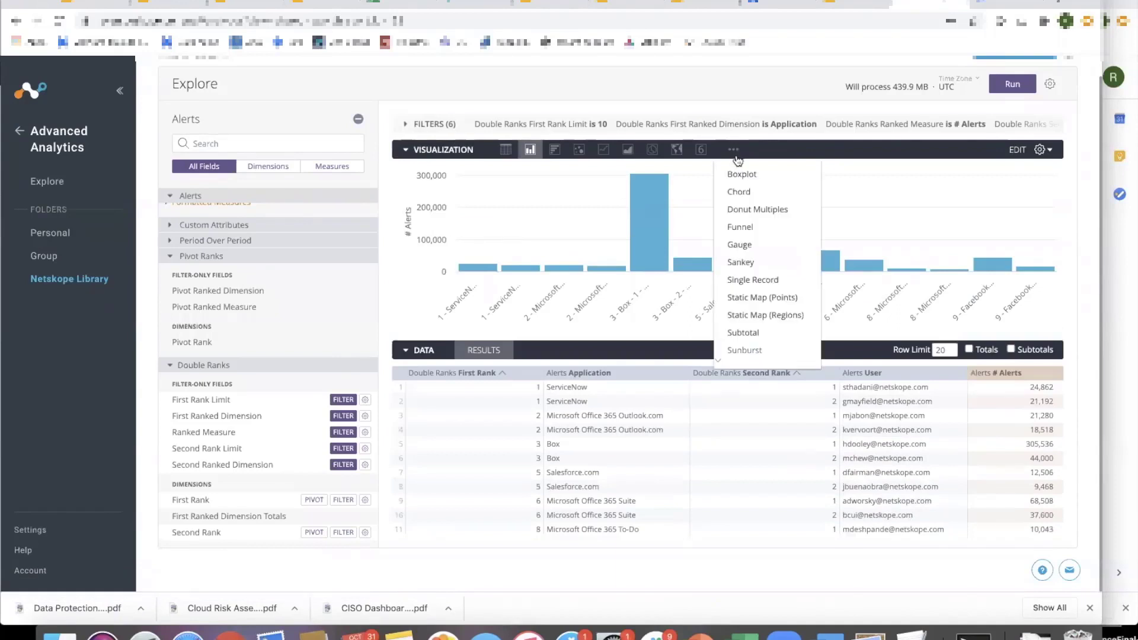
{"action": "left_click", "coordinate": [743, 333]}
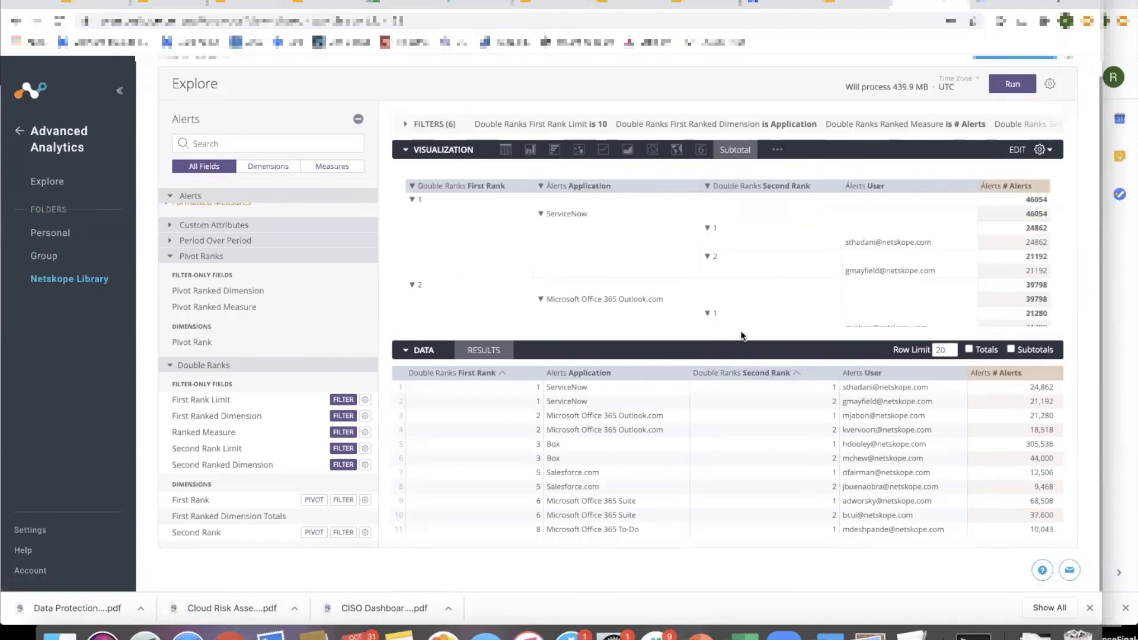
Hide the First Rank and Second Rank columns from the visualization and collapse the data section
{"action": "left_click", "coordinate": [534, 374]}
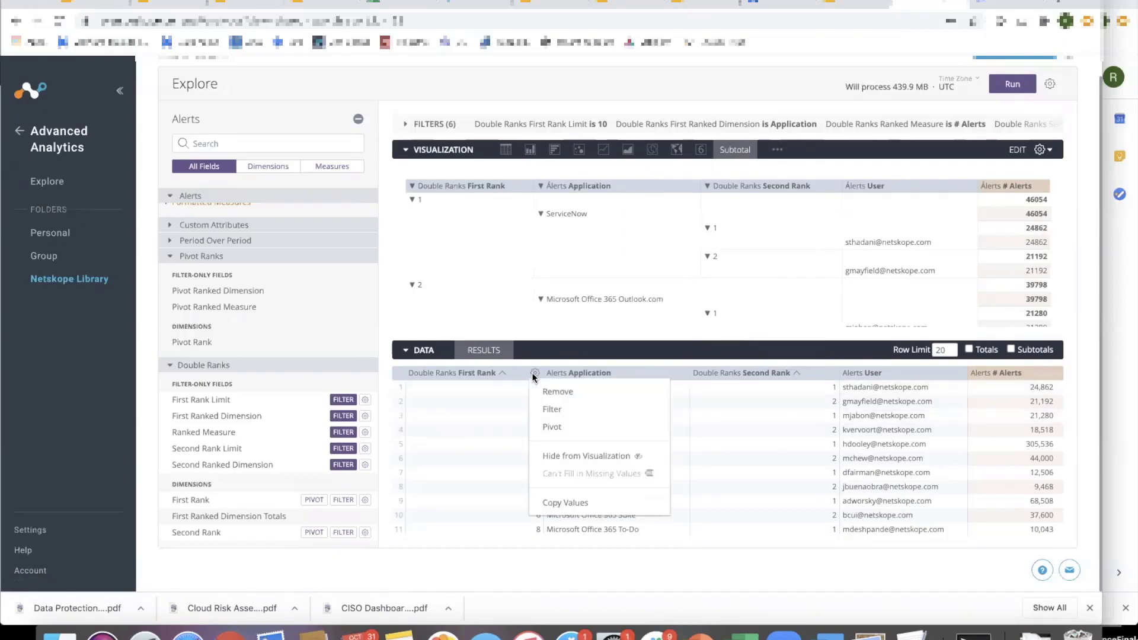
{"action": "left_click", "coordinate": [564, 457]}
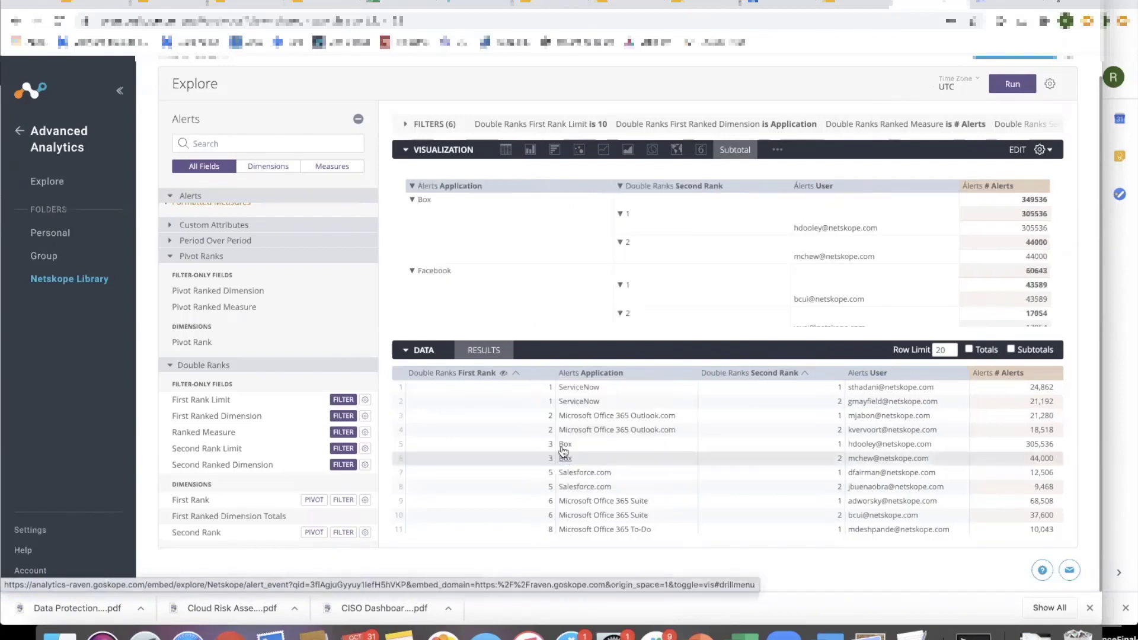
{"action": "left_click", "coordinate": [547, 374]}
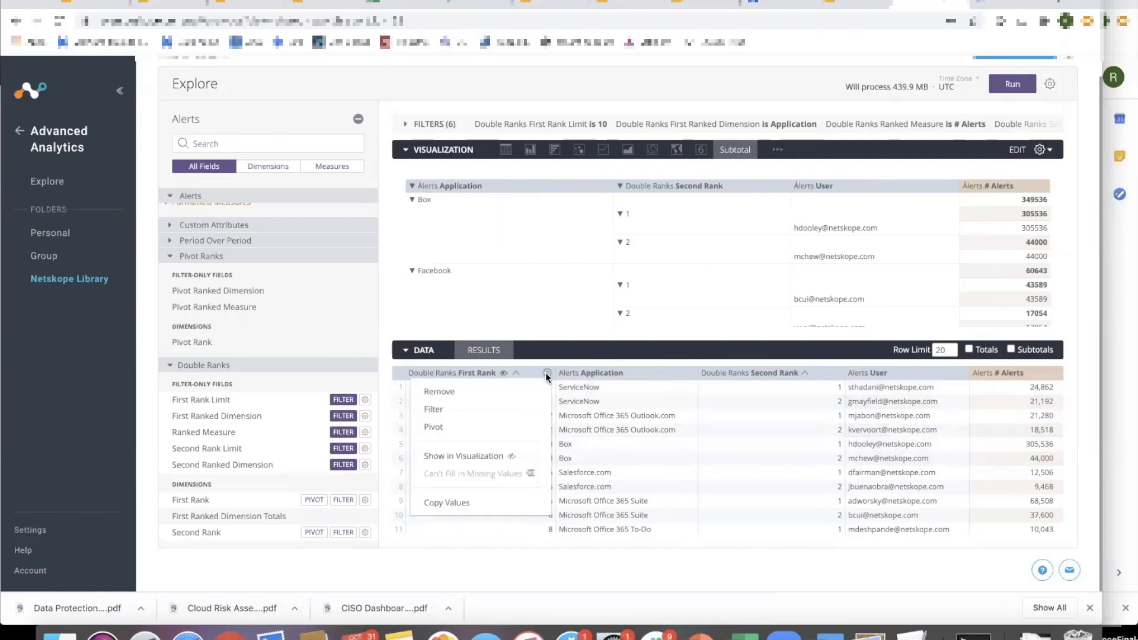
{"action": "left_click", "coordinate": [835, 372]}
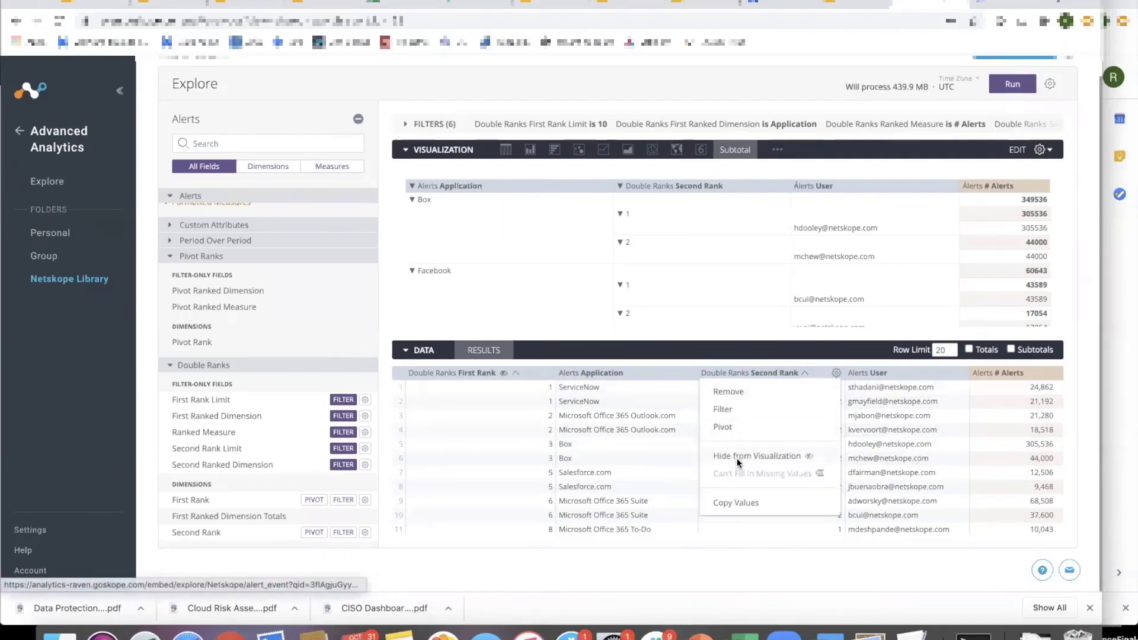
{"action": "left_click", "coordinate": [756, 456]}
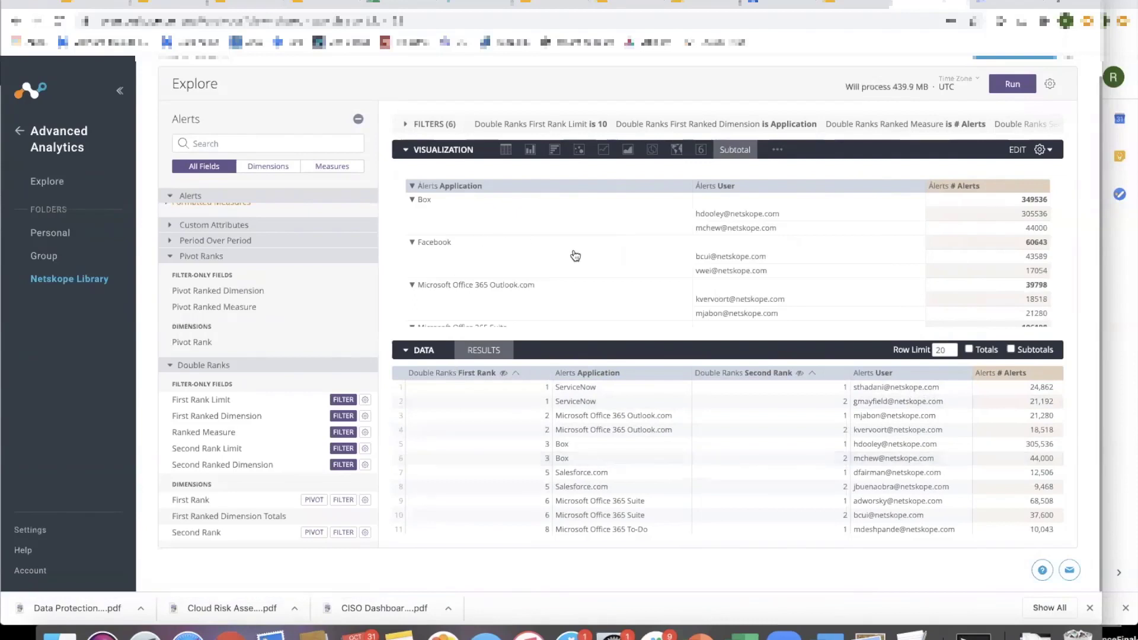
{"action": "left_click", "coordinate": [406, 352]}
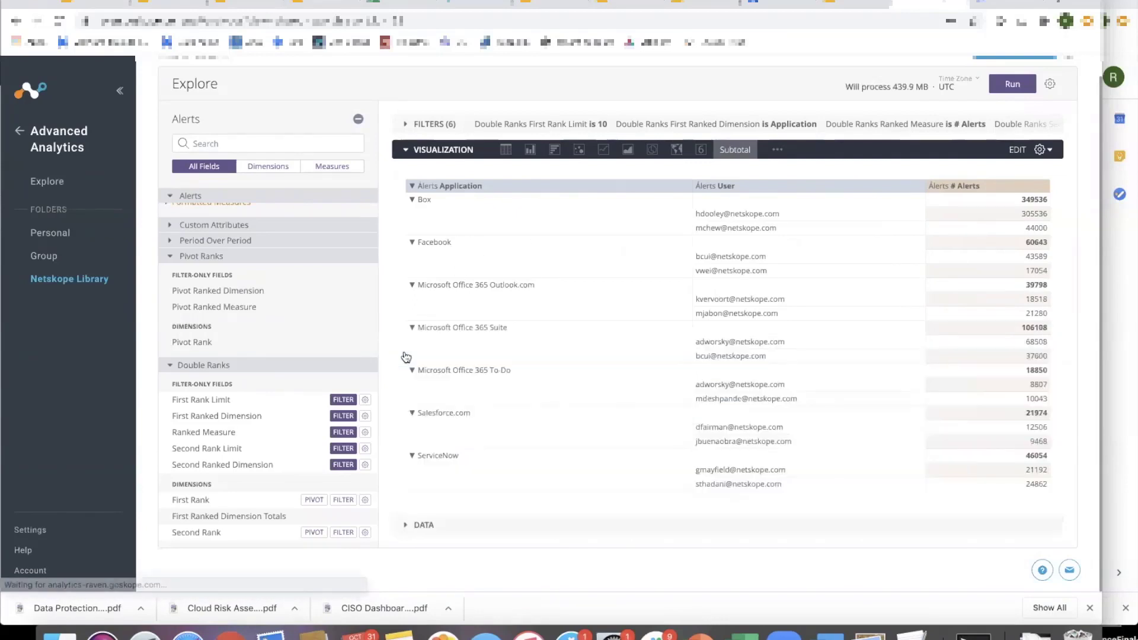